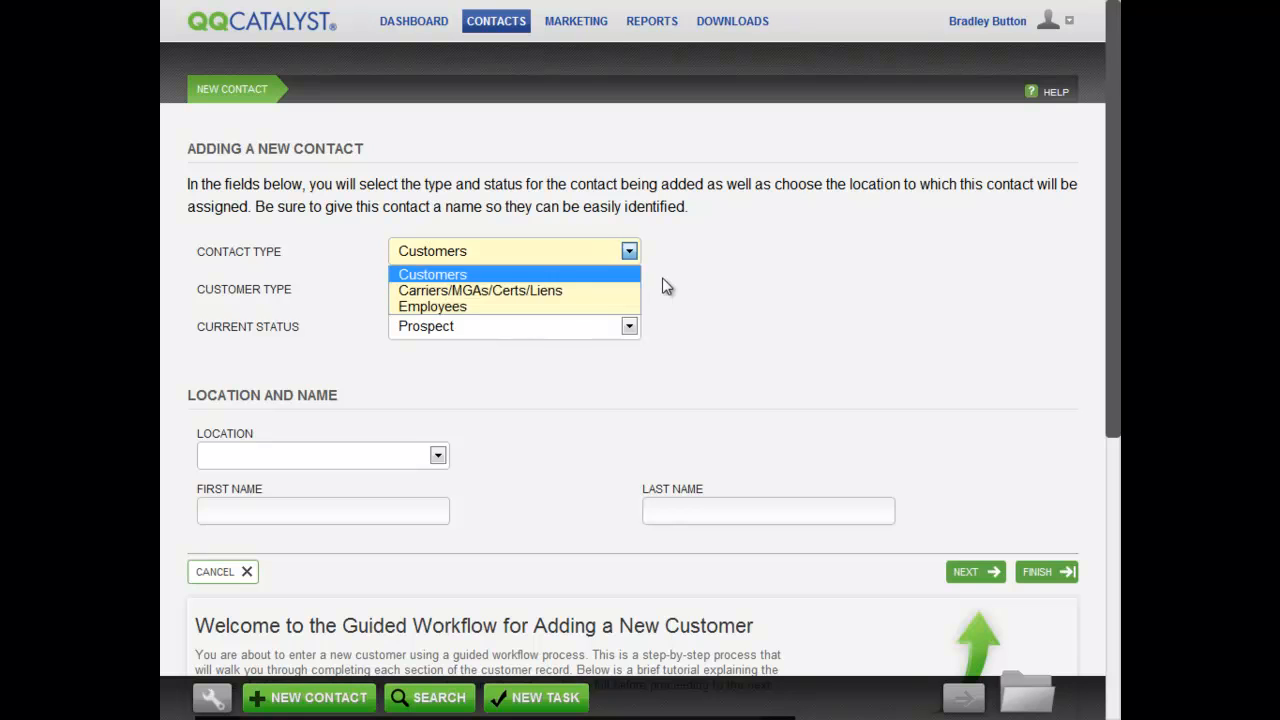
Set contact type Carriers/MGAs/Certs/Liens, business type Carrier, status Active and location Corporate.
key(Down)
key(Return)
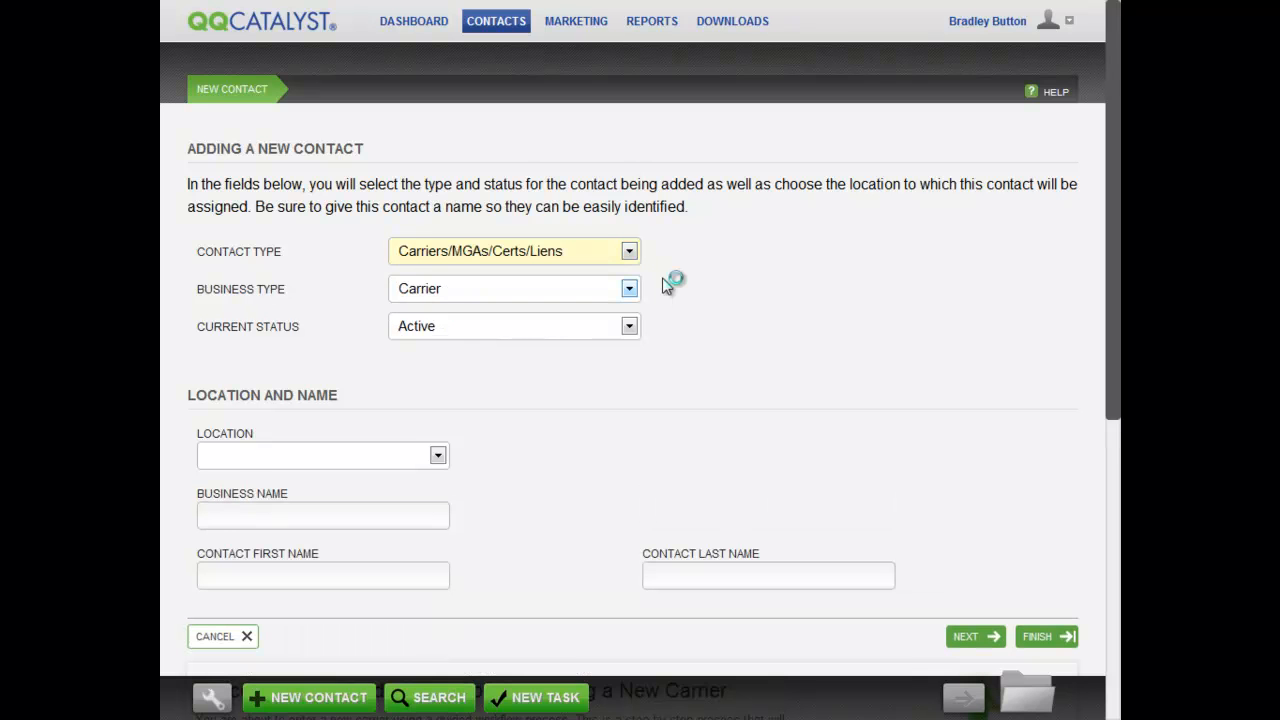
key(Tab)
key(alt+Down)
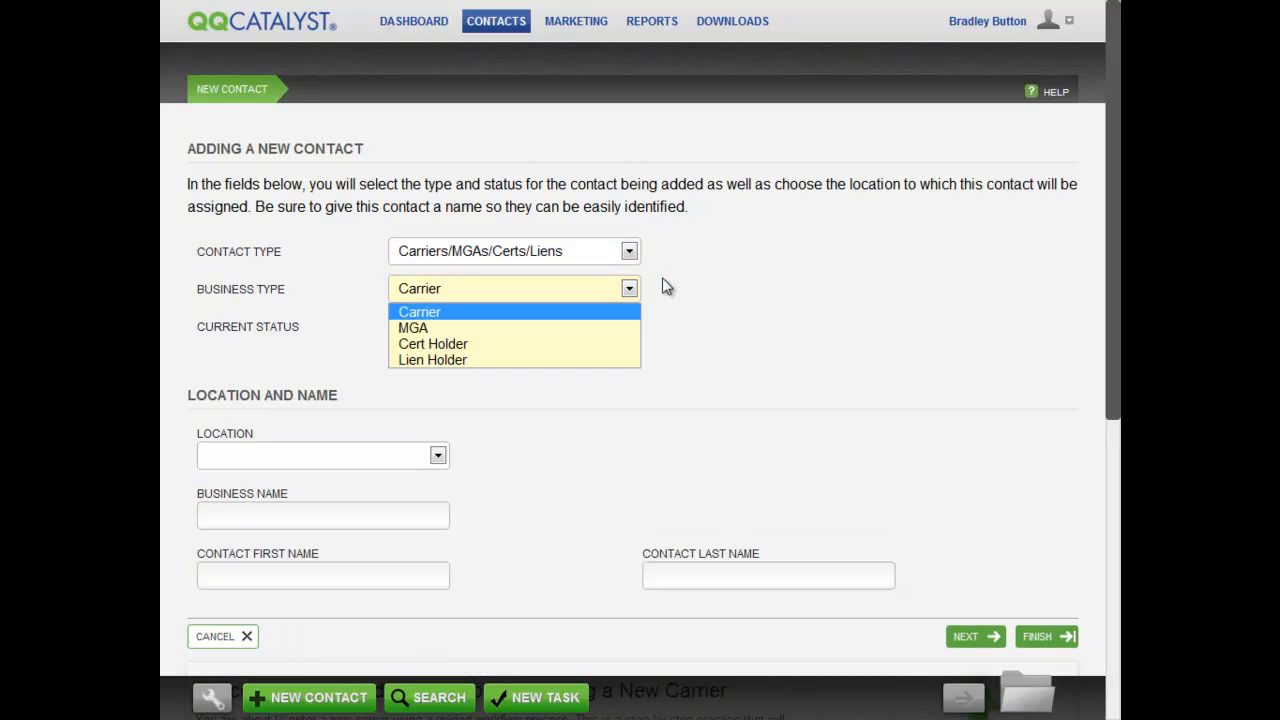
key(Return)
key(Tab)
key(alt+Down)
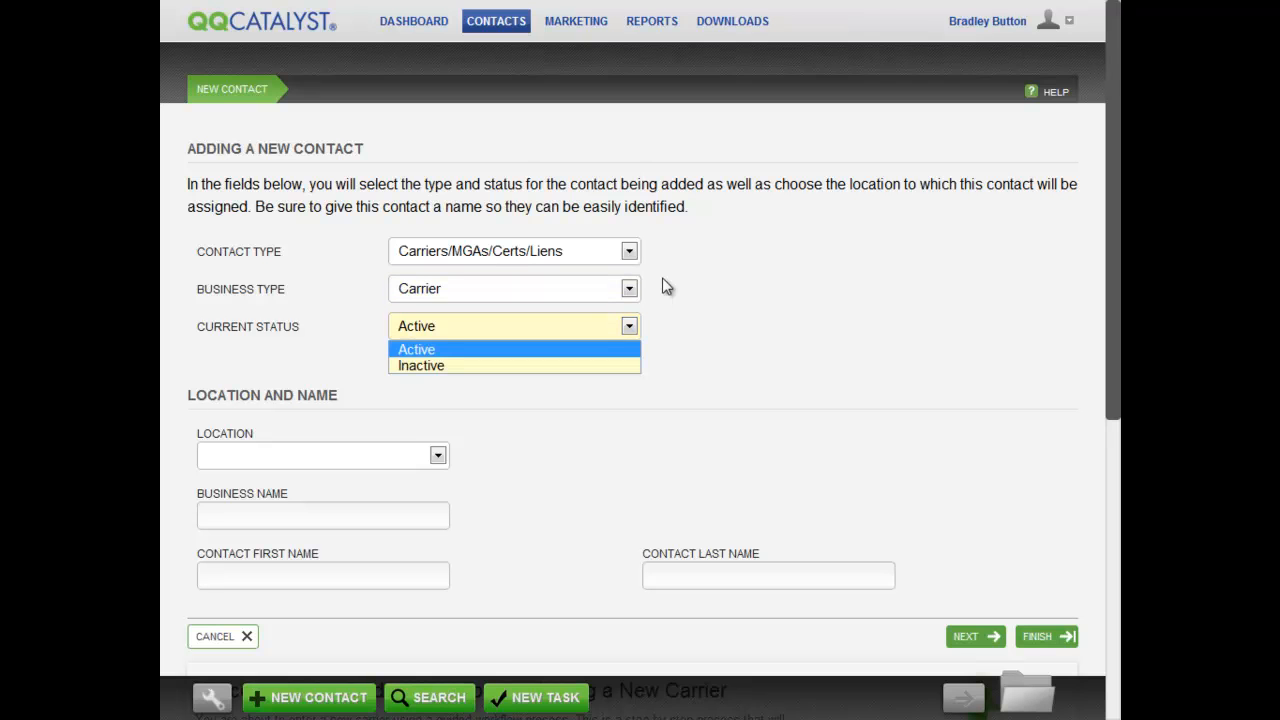
key(Return)
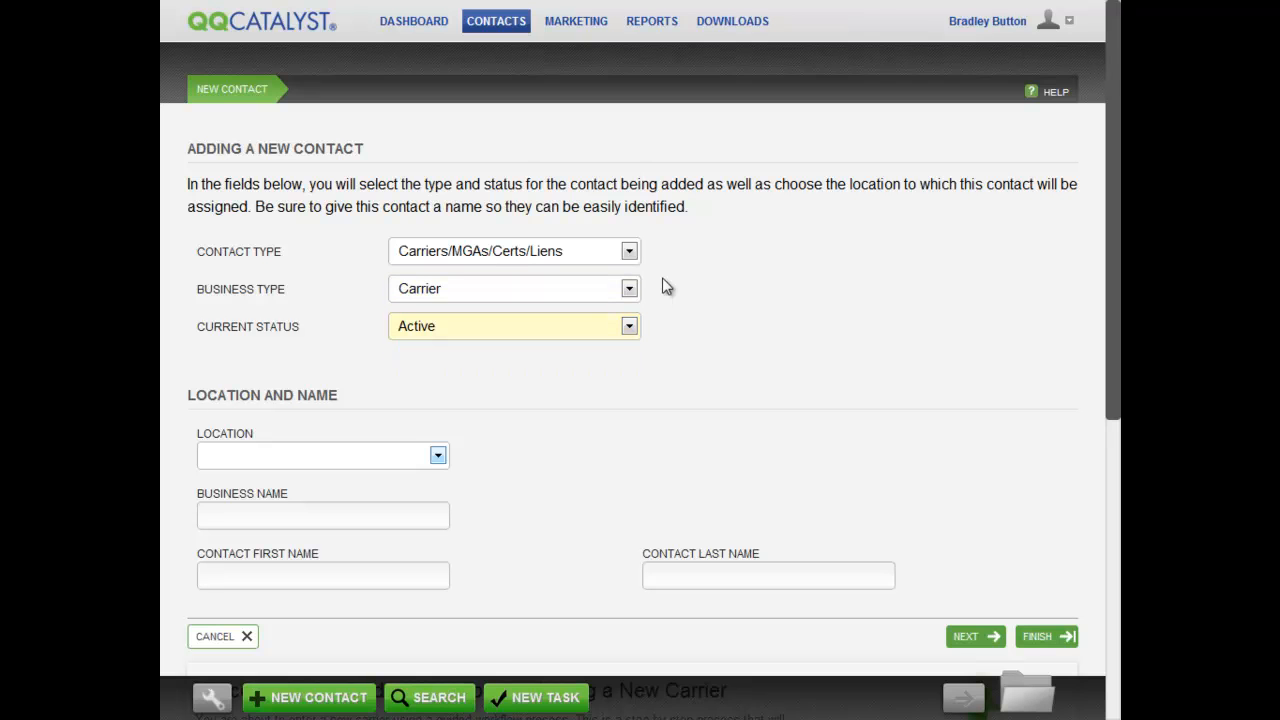
key(Tab)
key(alt+Down)
key(Down)
key(Return)
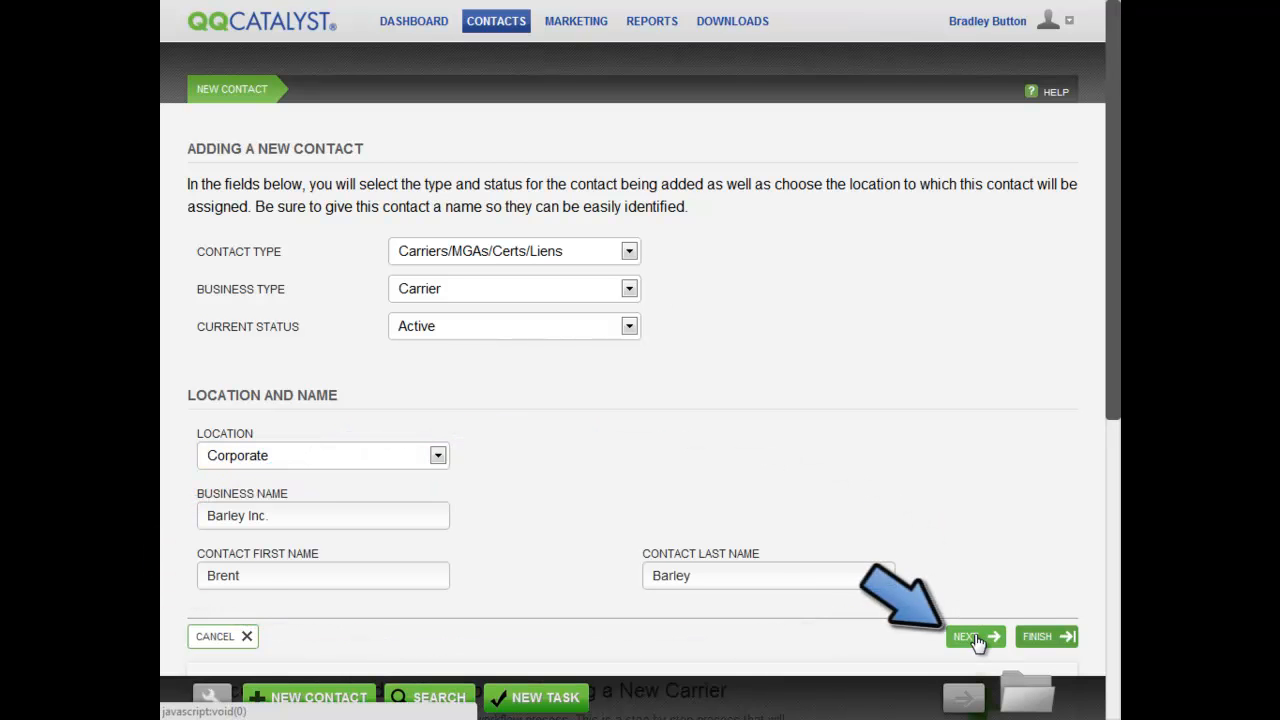
Save the carrier basics and add a second phone number.
click(976, 639)
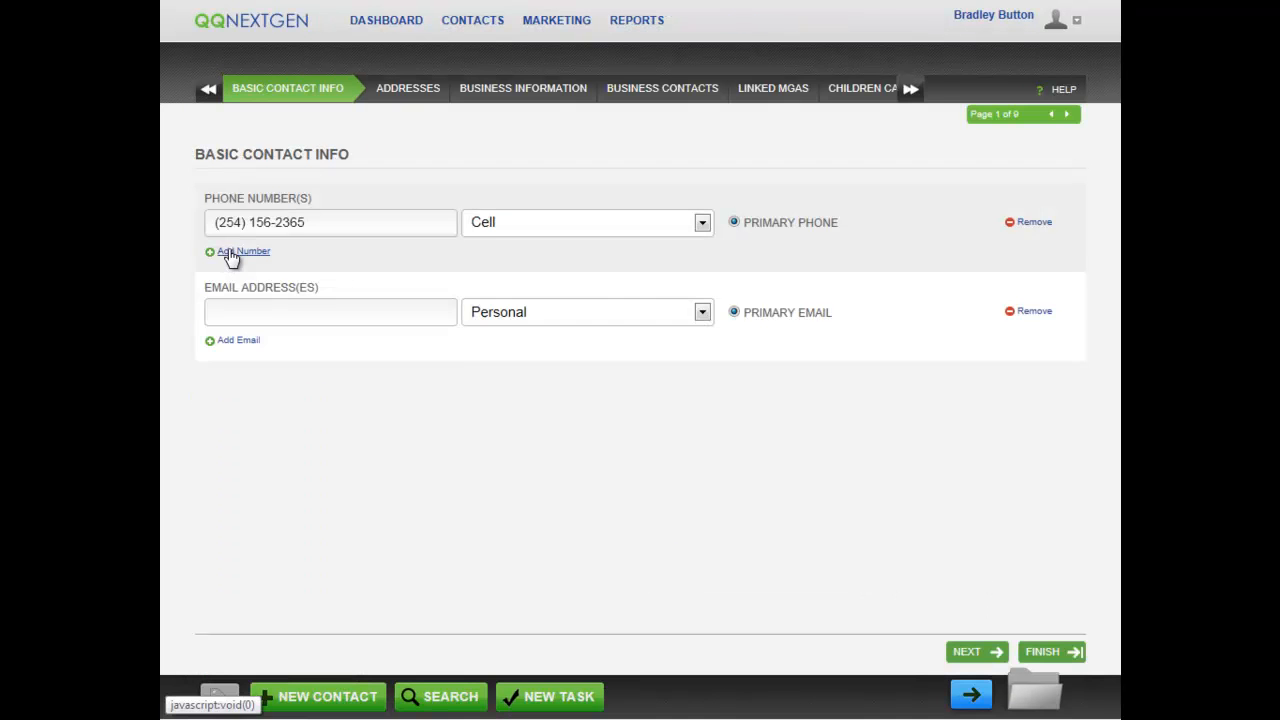
click(230, 252)
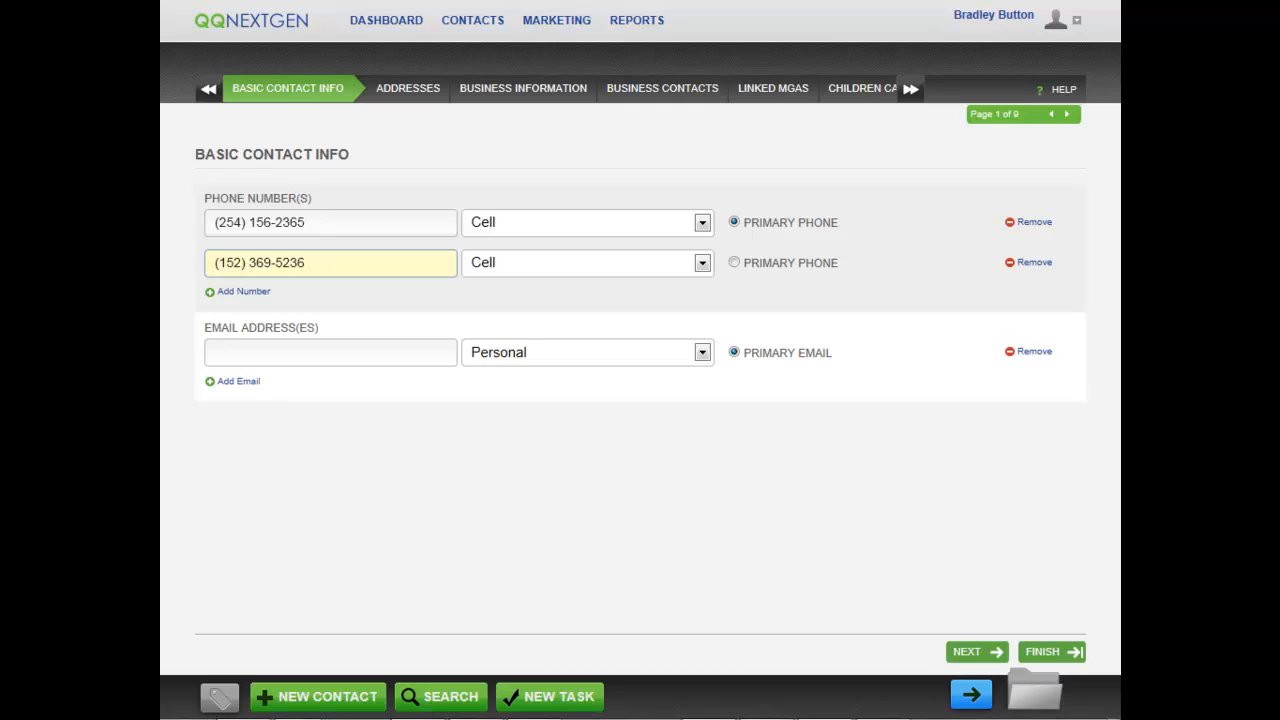
Enter the contact's e-mail address and add a second e-mail address.
click(325, 352)
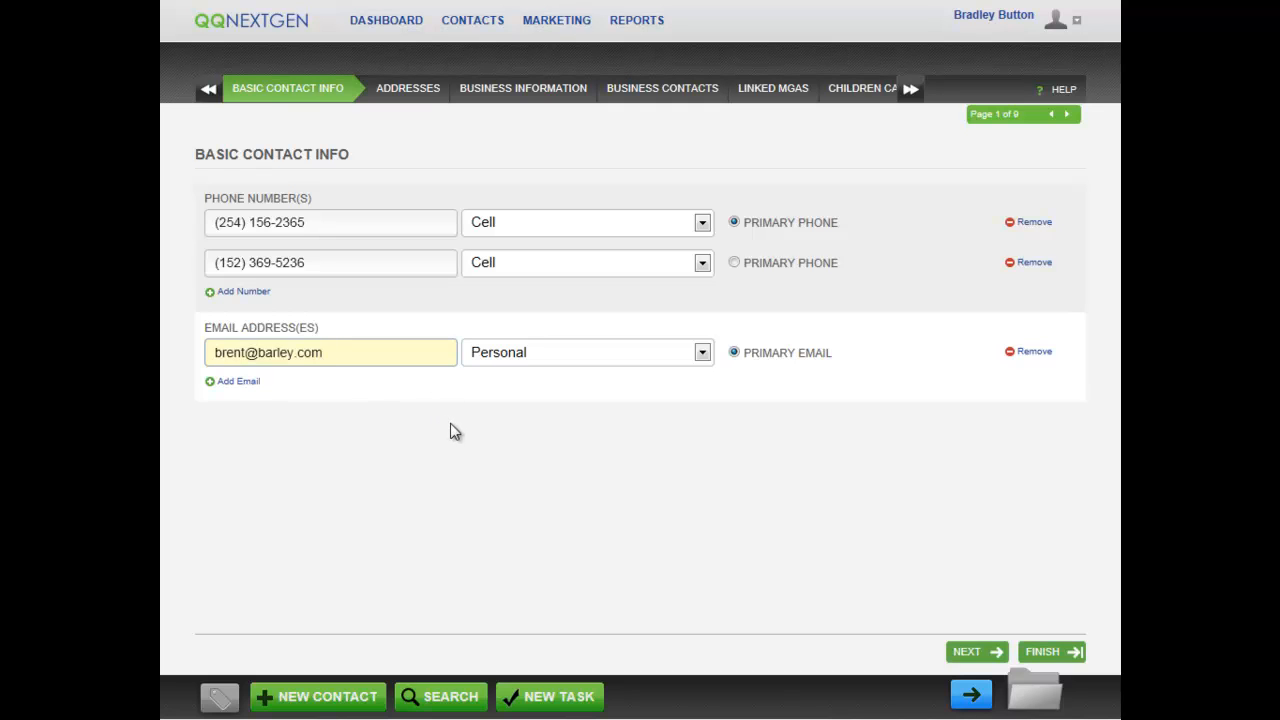
click(247, 383)
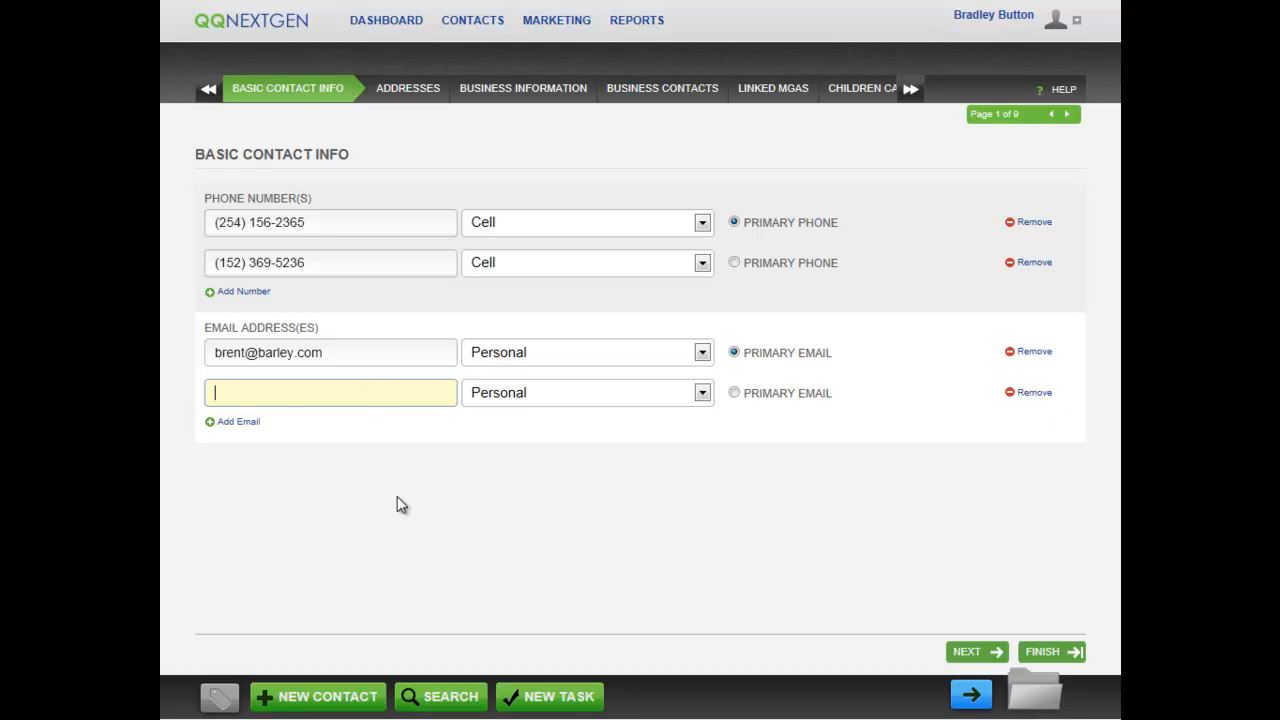
click(408, 88)
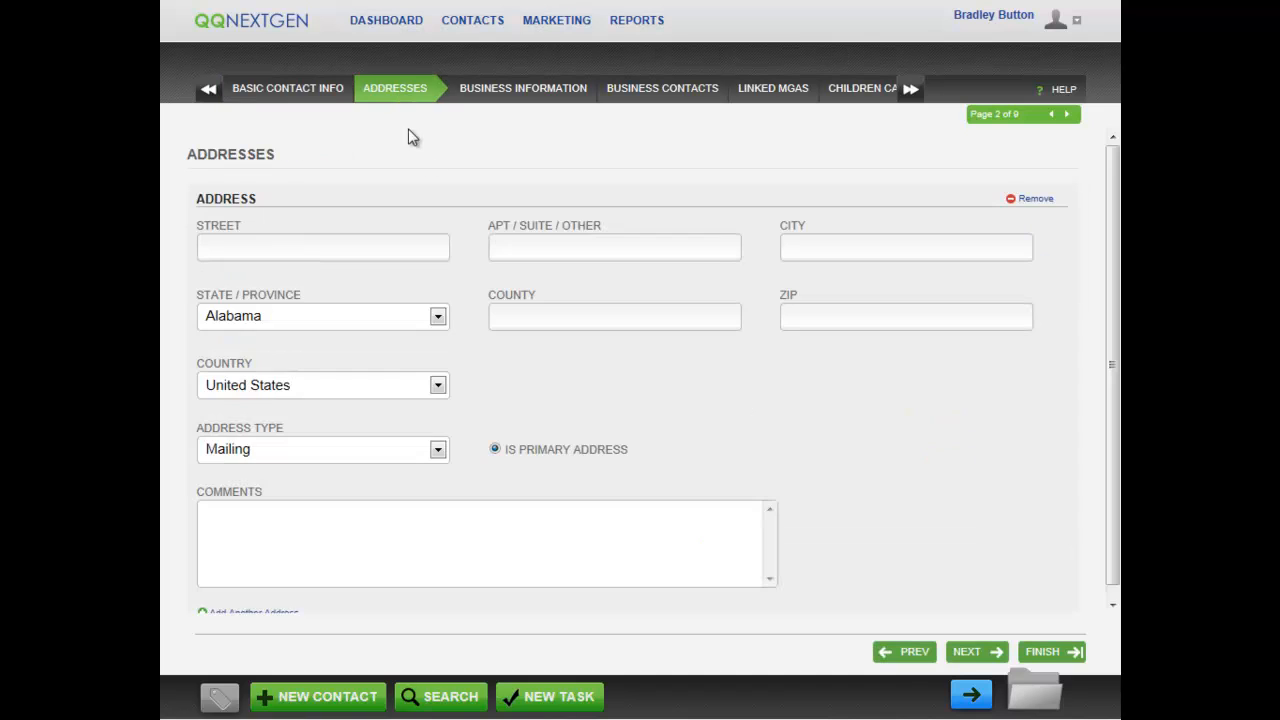
Browse the Addresses, Business Information, Business Contacts and Linked MGAs steps, ending on Business Contacts.
click(520, 90)
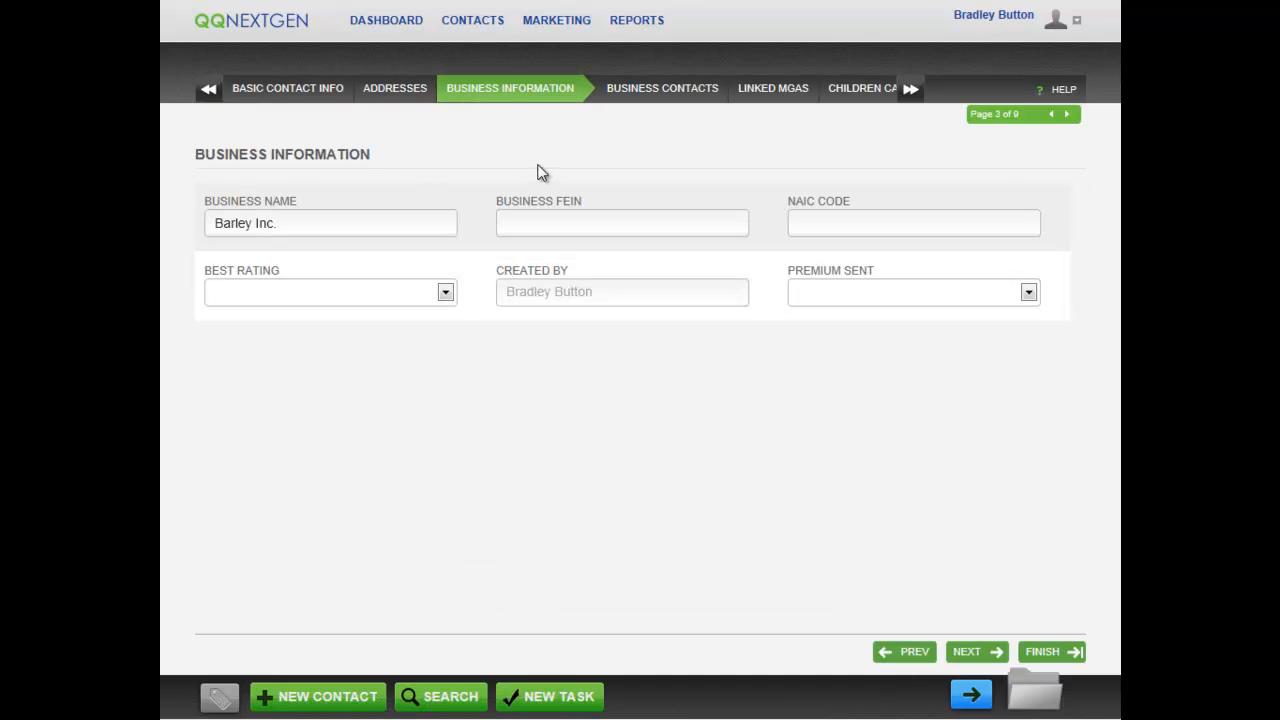
click(652, 88)
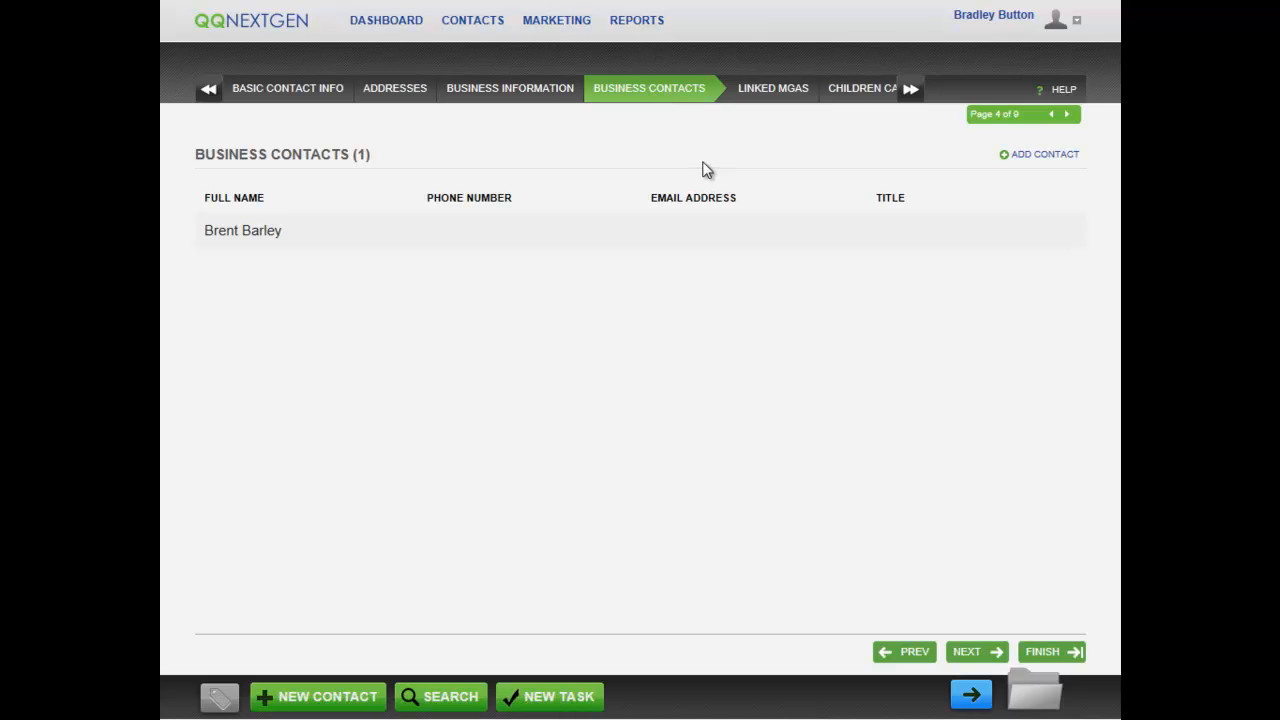
click(978, 653)
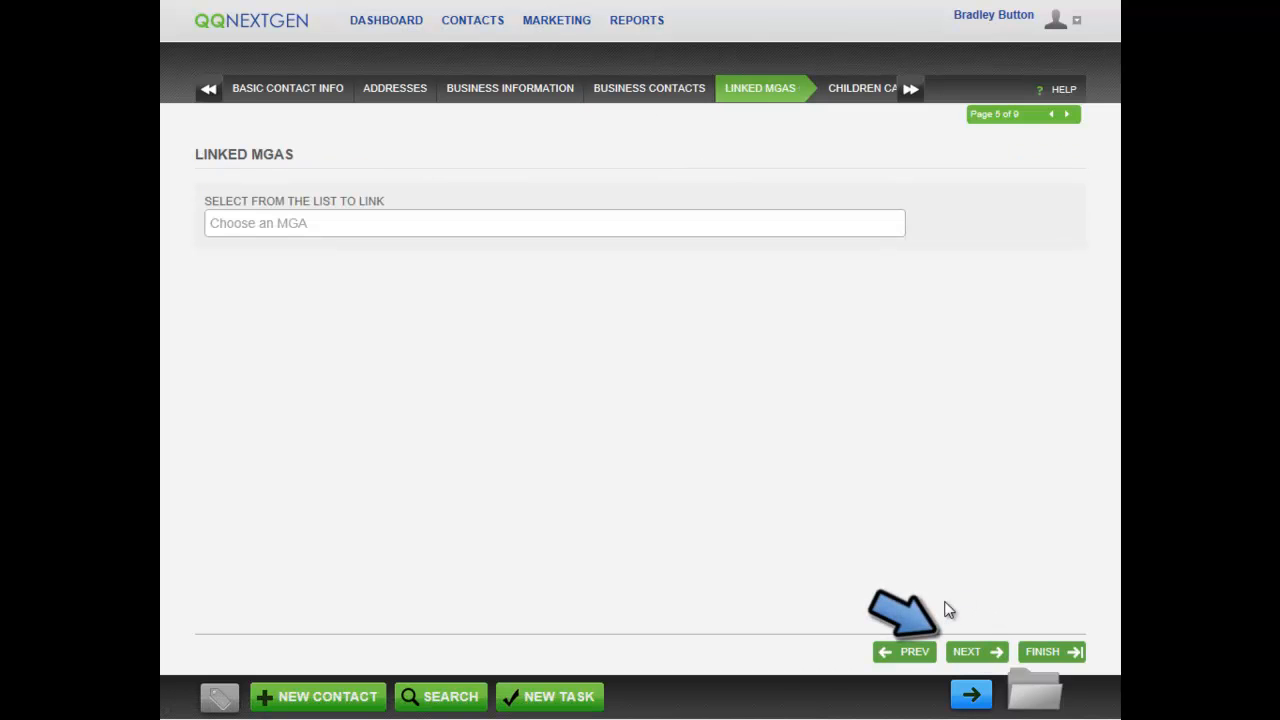
click(908, 655)
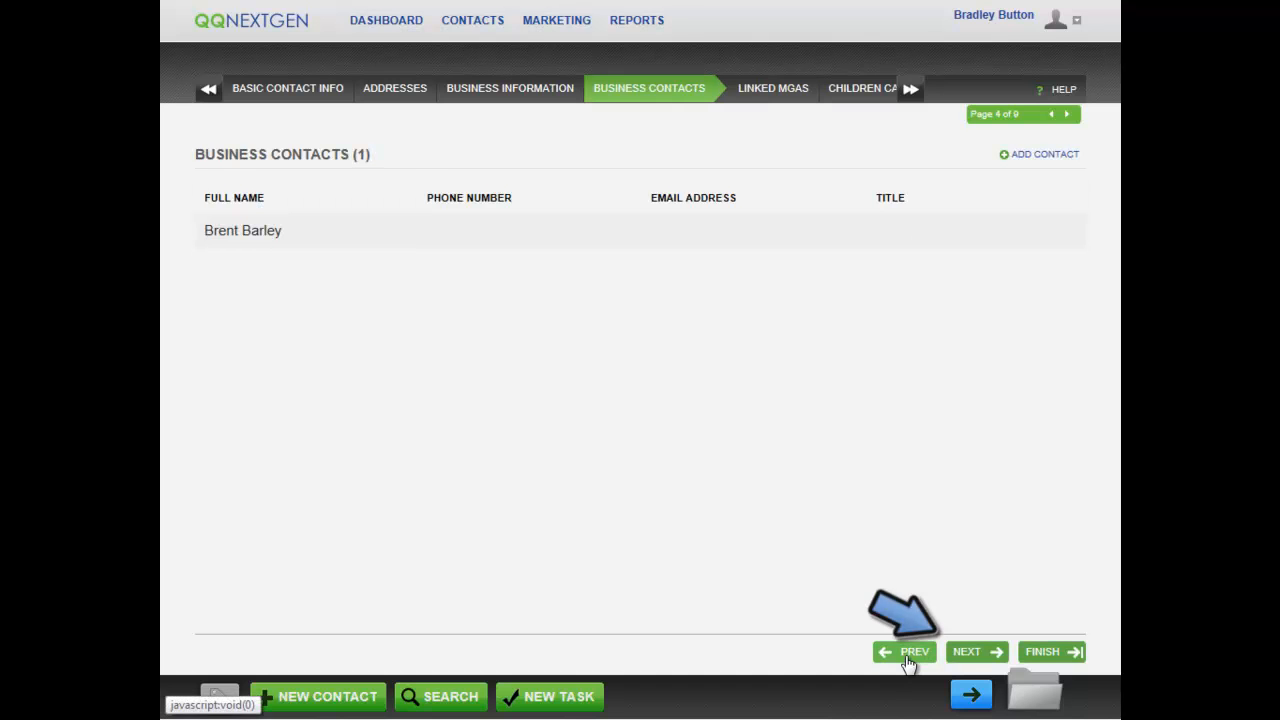
click(397, 90)
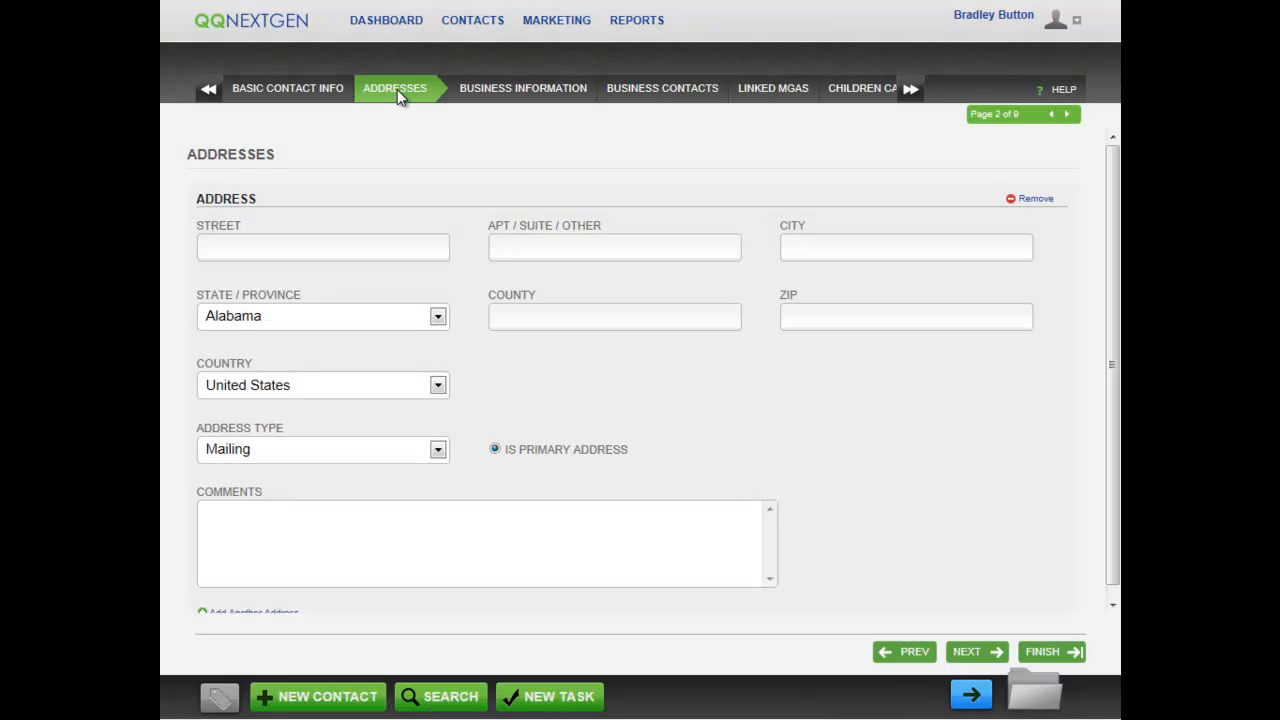
click(665, 90)
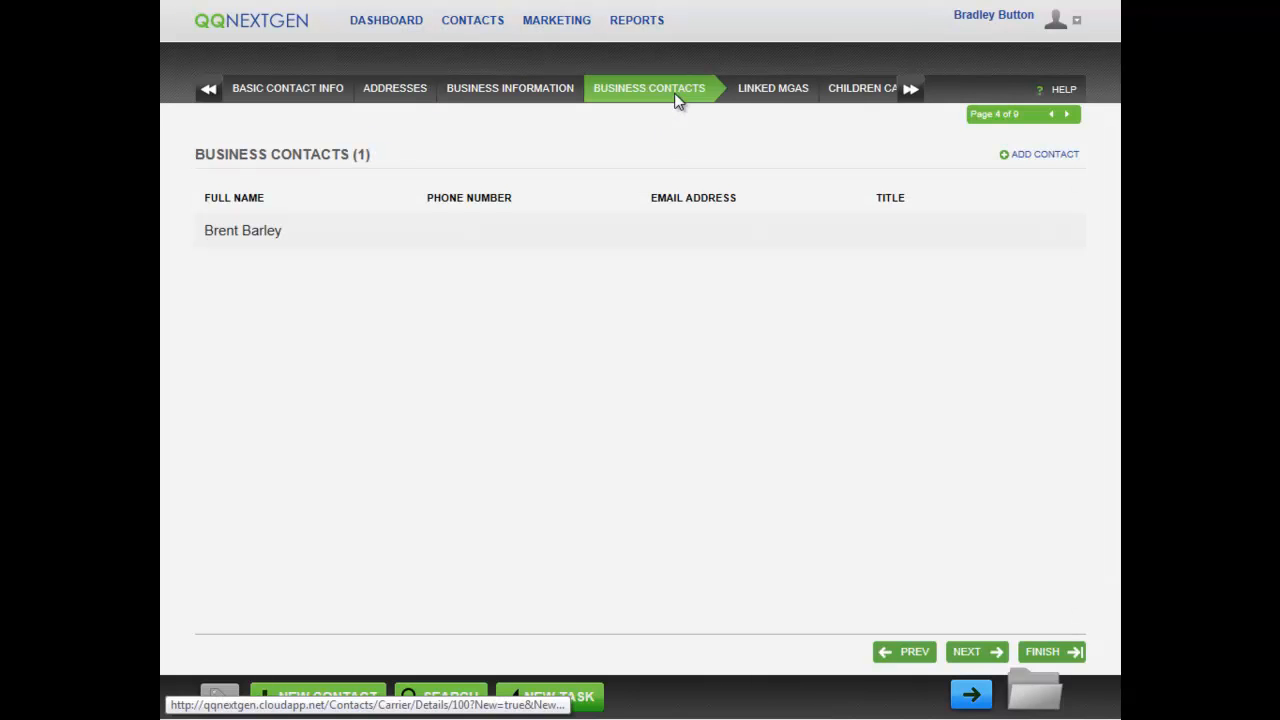
click(910, 92)
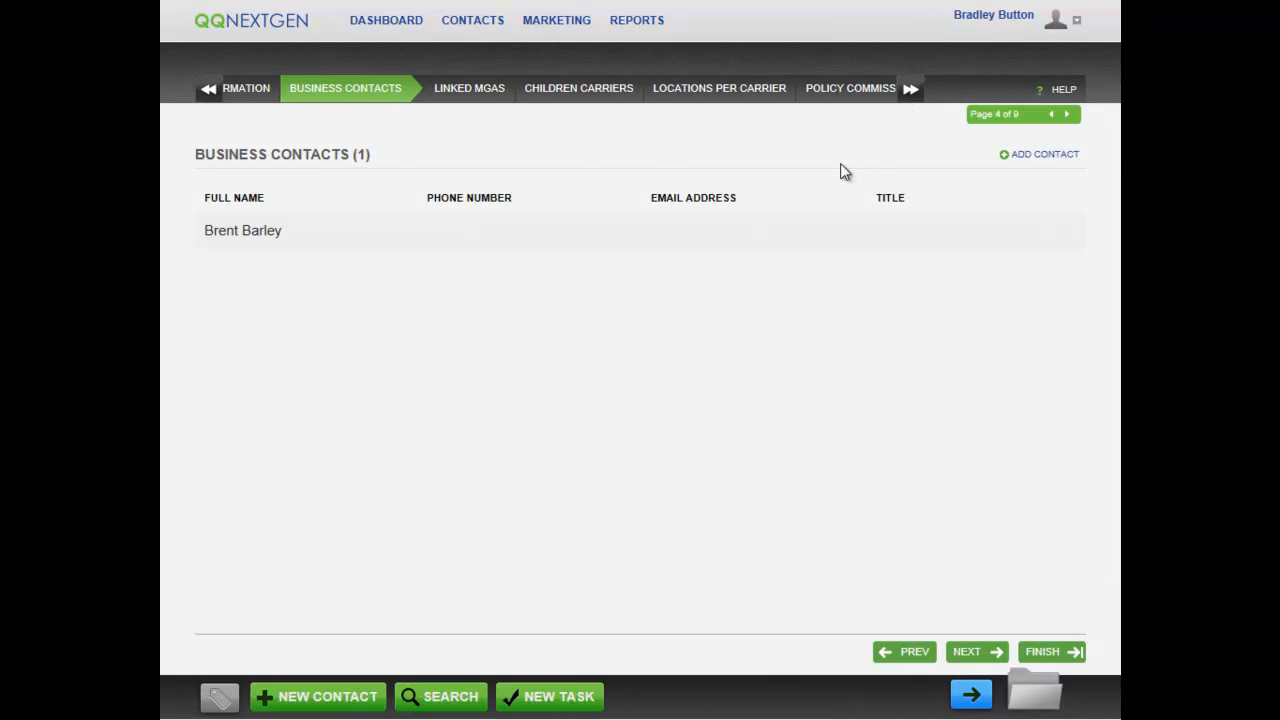
click(208, 92)
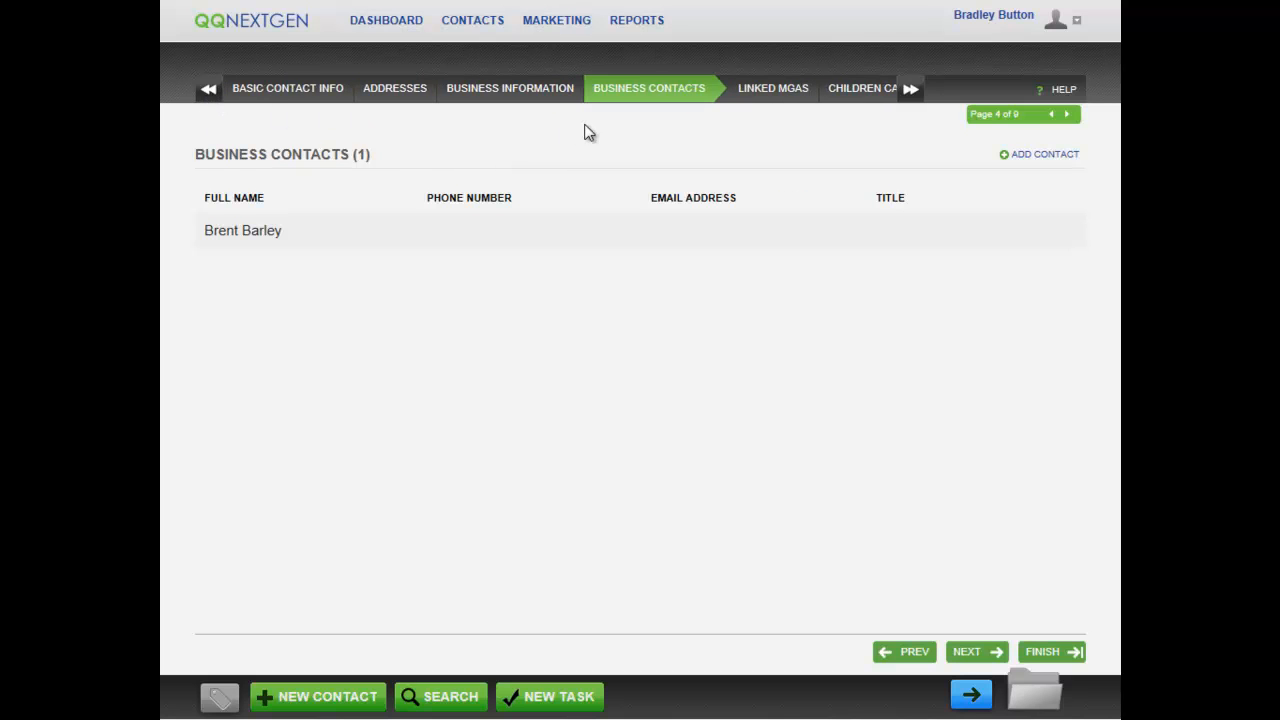
click(1067, 115)
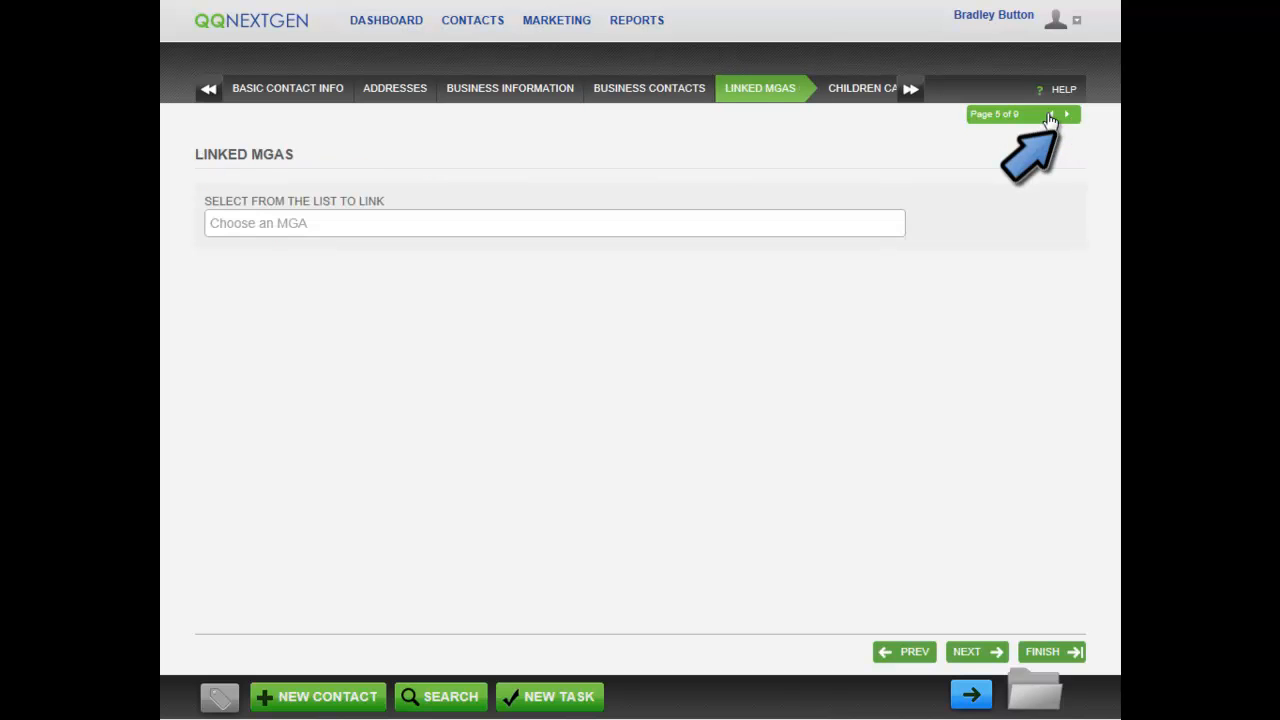
click(1051, 115)
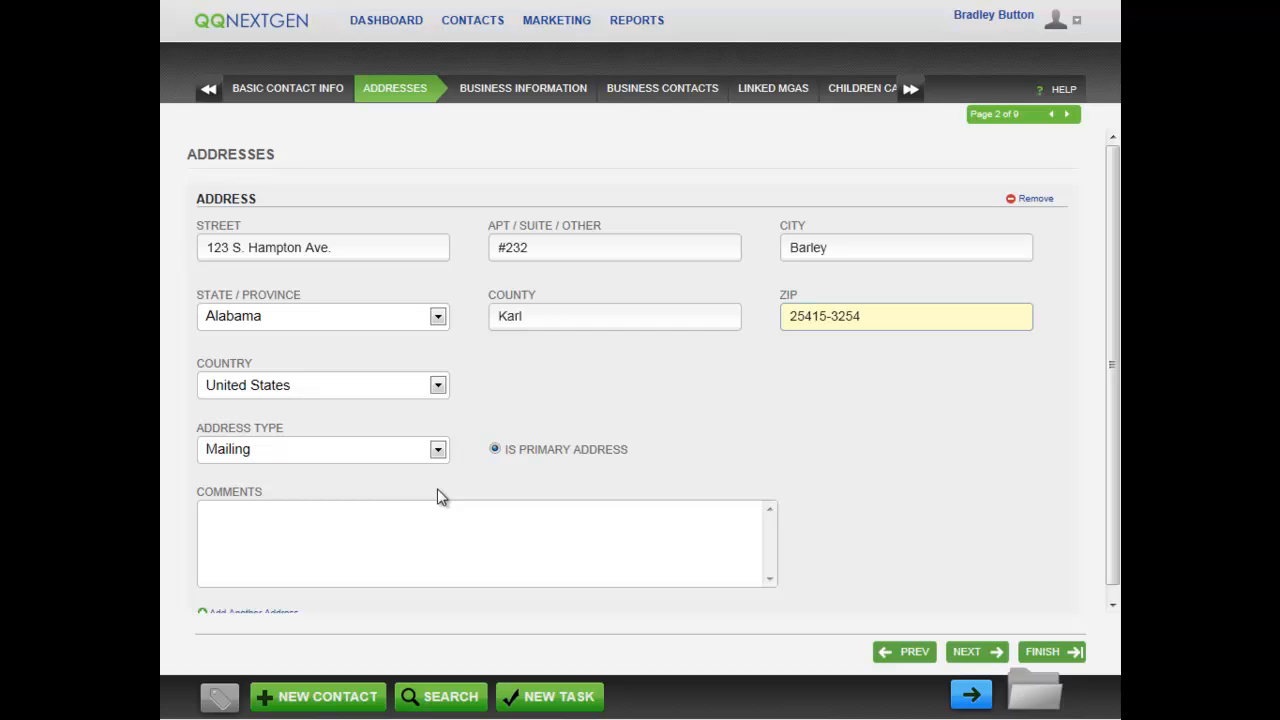
Keep Mailing as the primary address type.
click(439, 451)
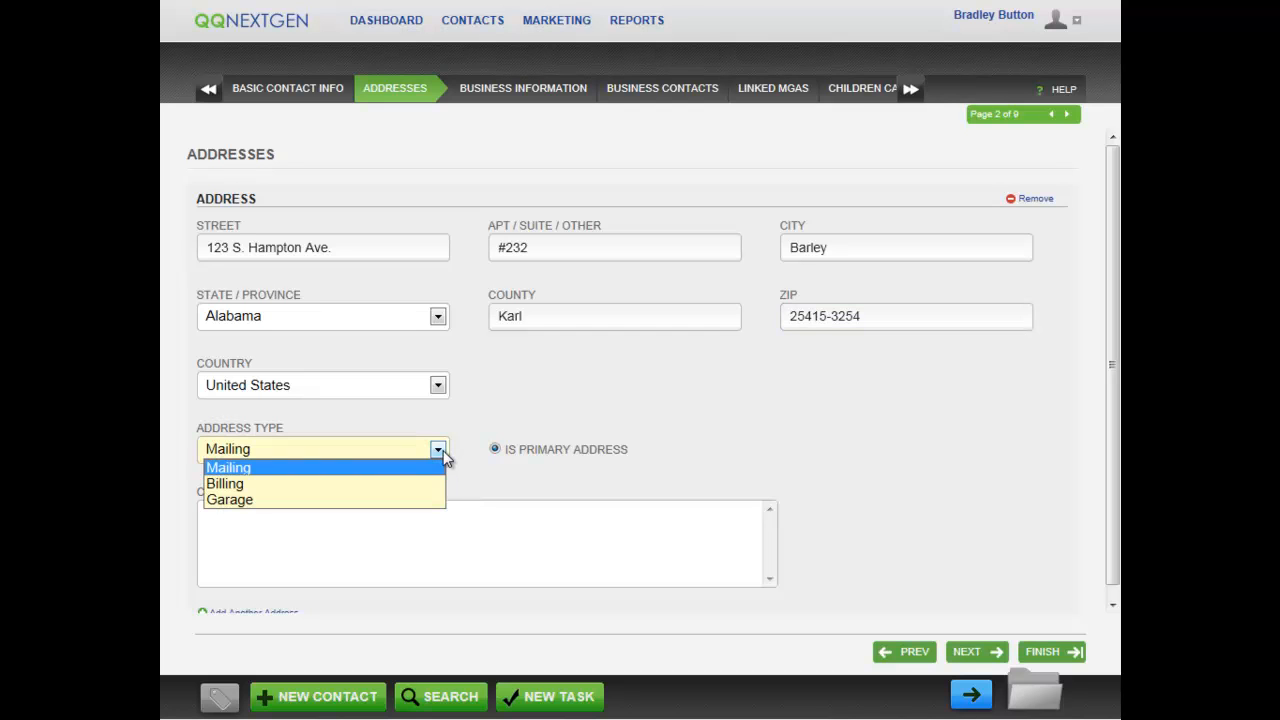
click(420, 466)
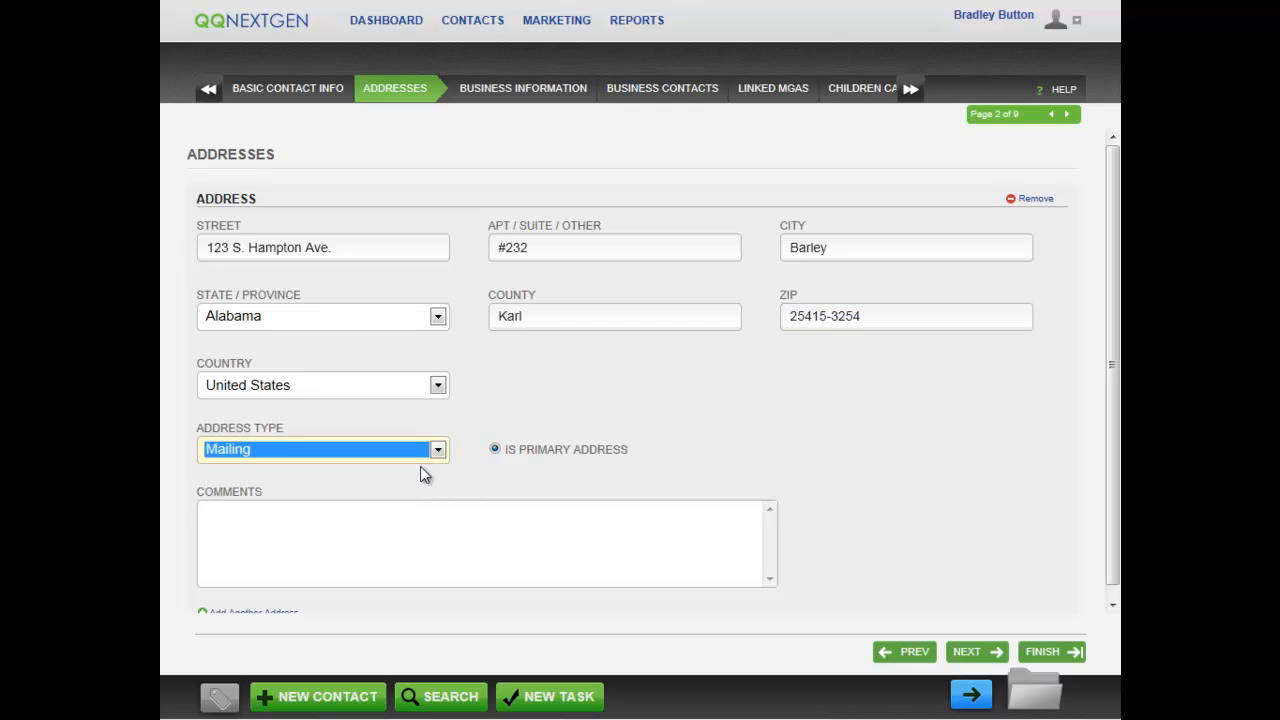
click(481, 492)
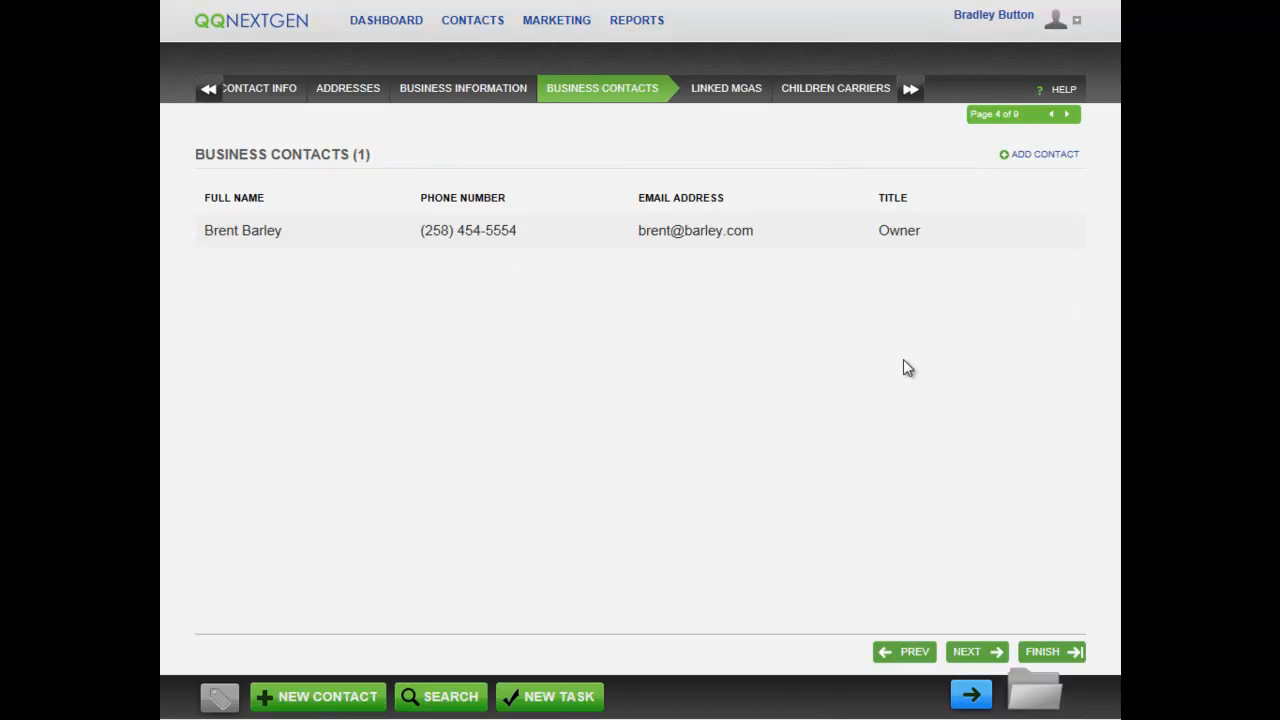
Open the Owner business contact and save its phone and e-mail details.
click(628, 242)
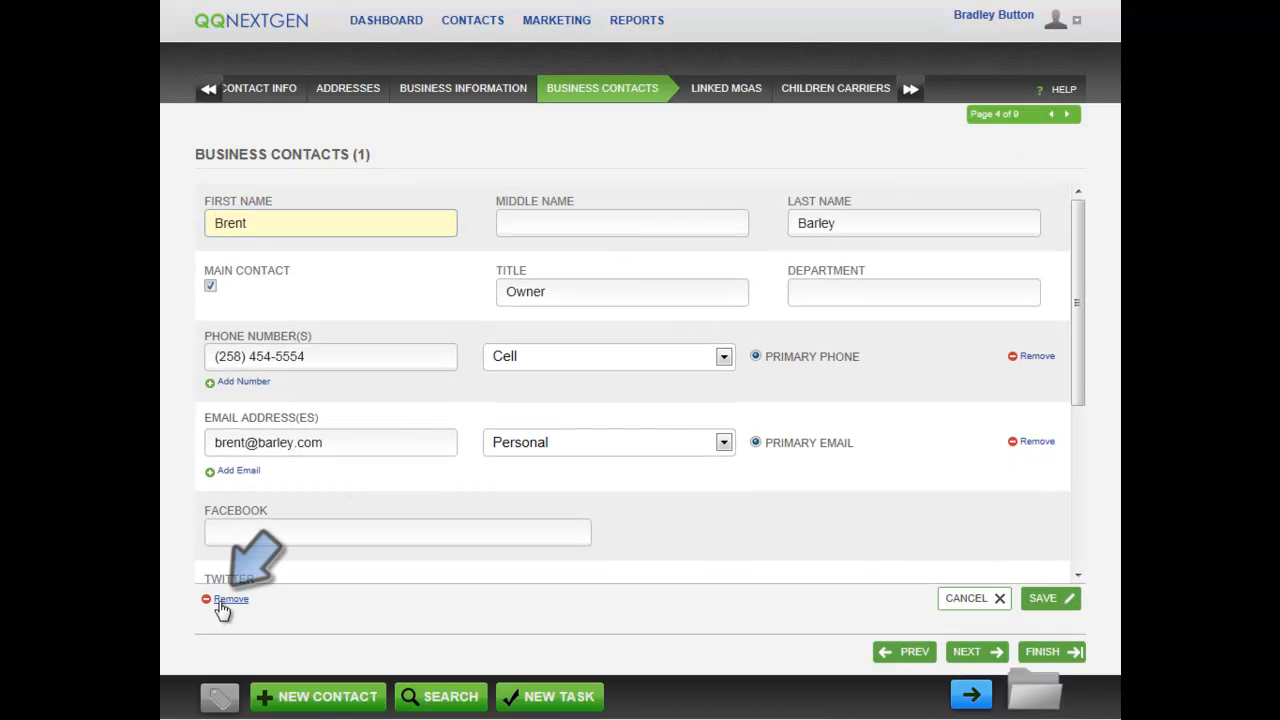
click(1050, 603)
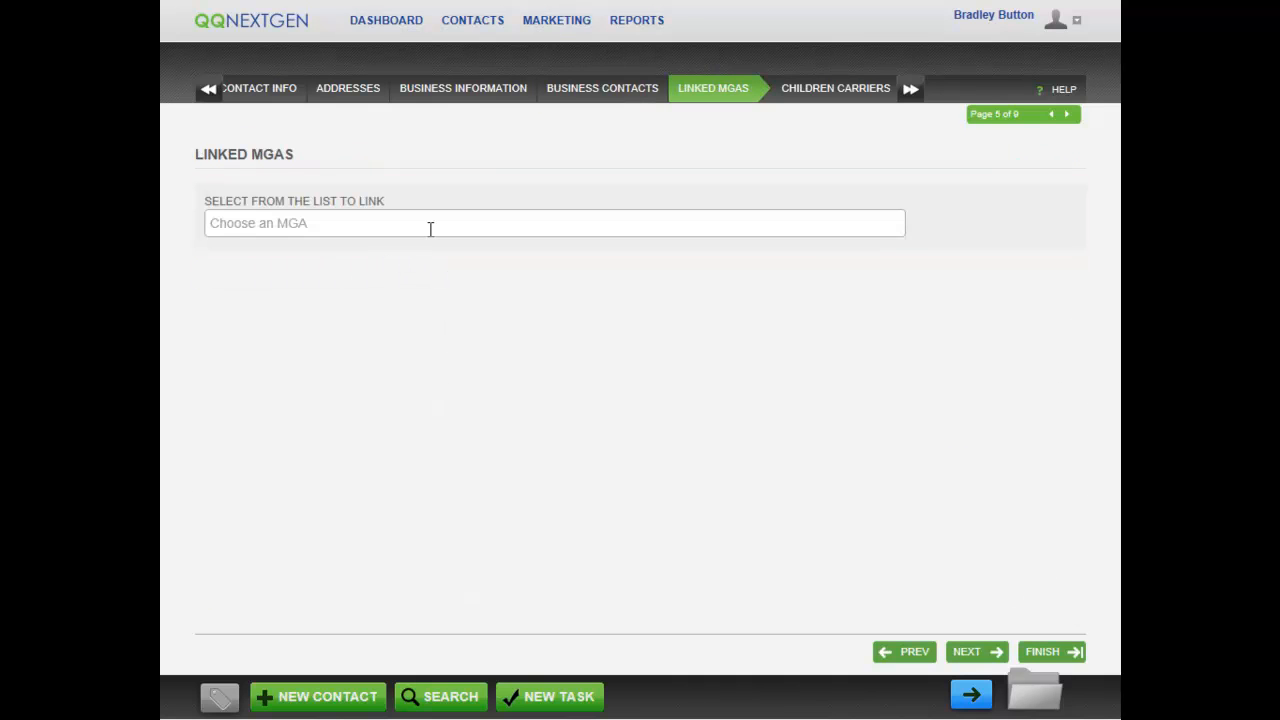
Link TAPCO as the only MGA, adding then removing TAPCO2 and Test MGA.
click(430, 226)
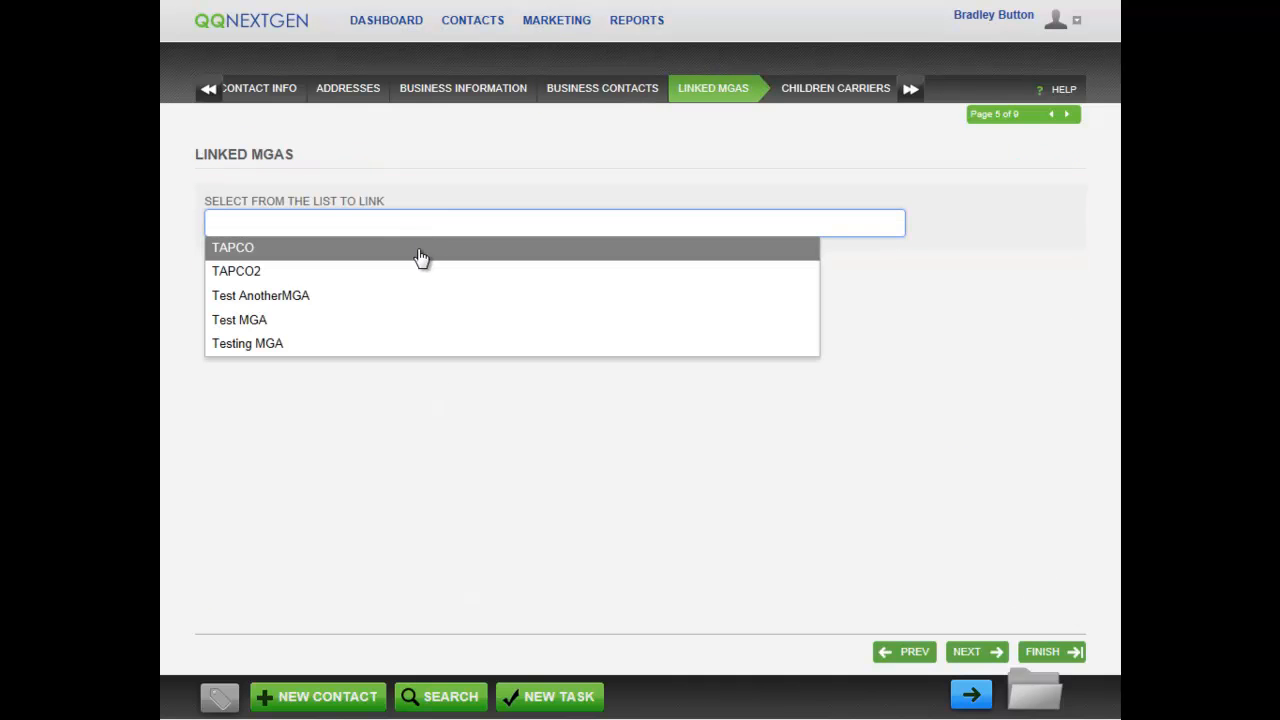
click(420, 258)
click(339, 230)
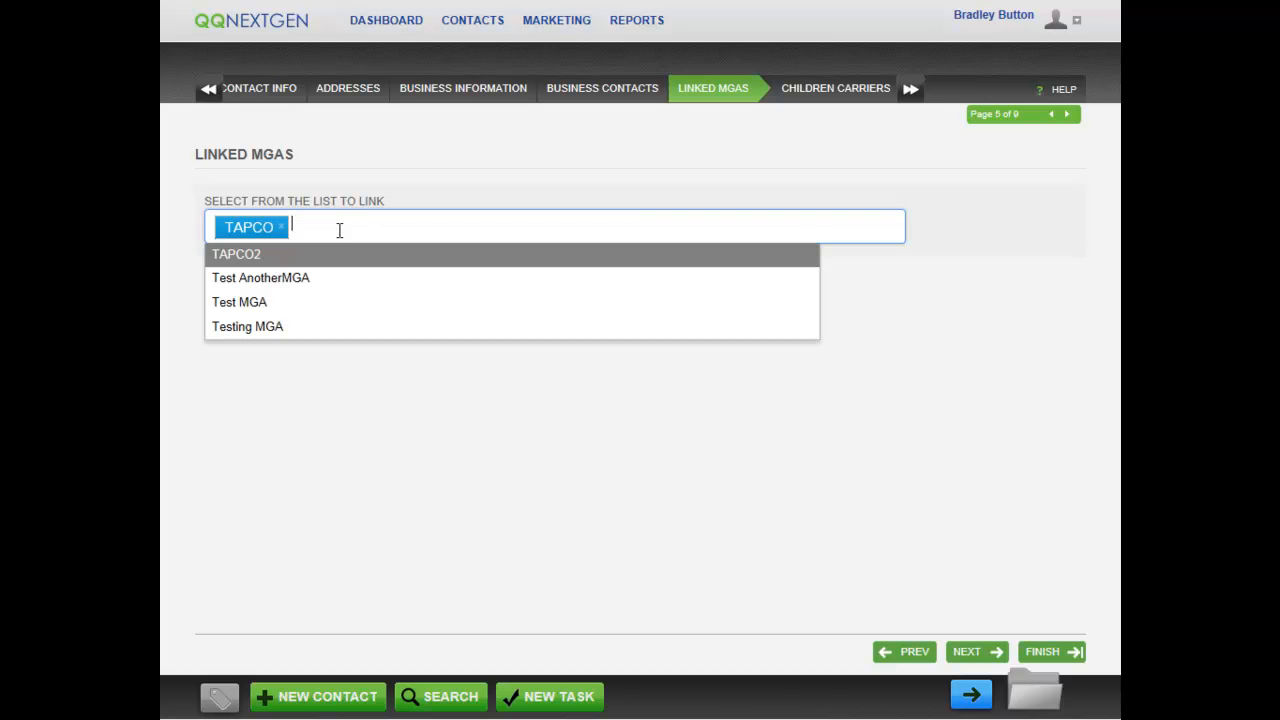
click(333, 262)
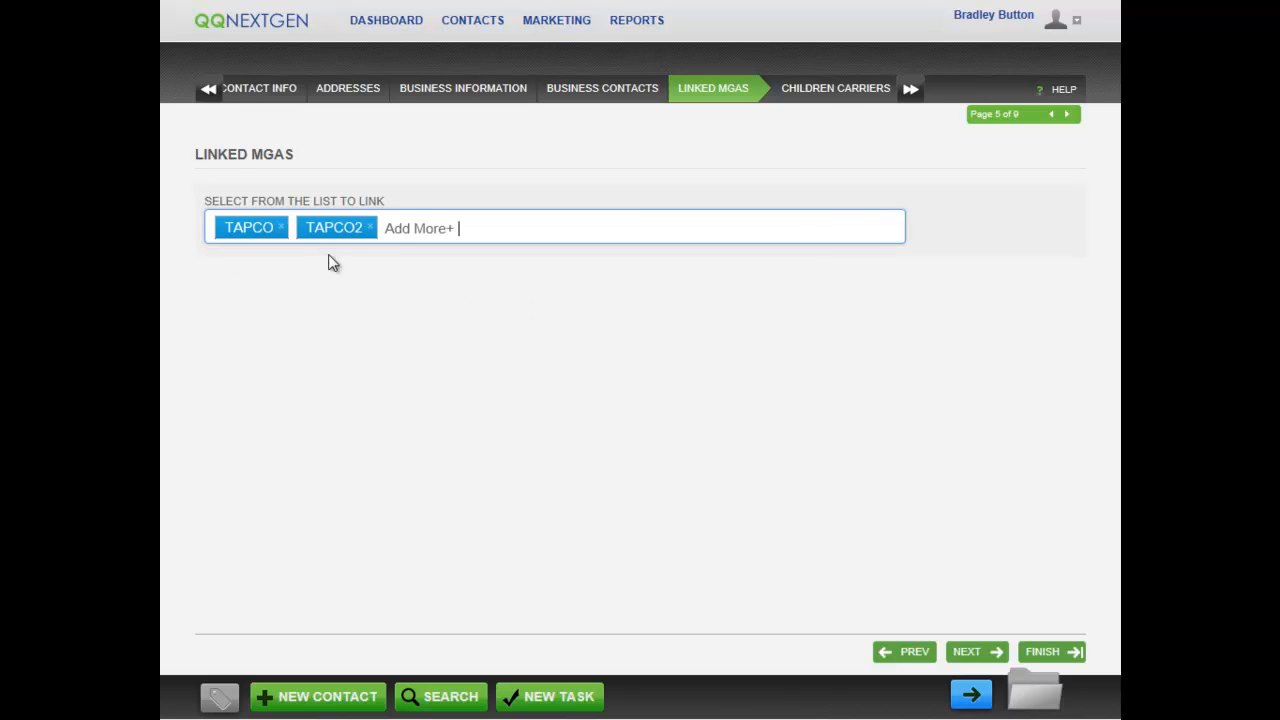
click(410, 240)
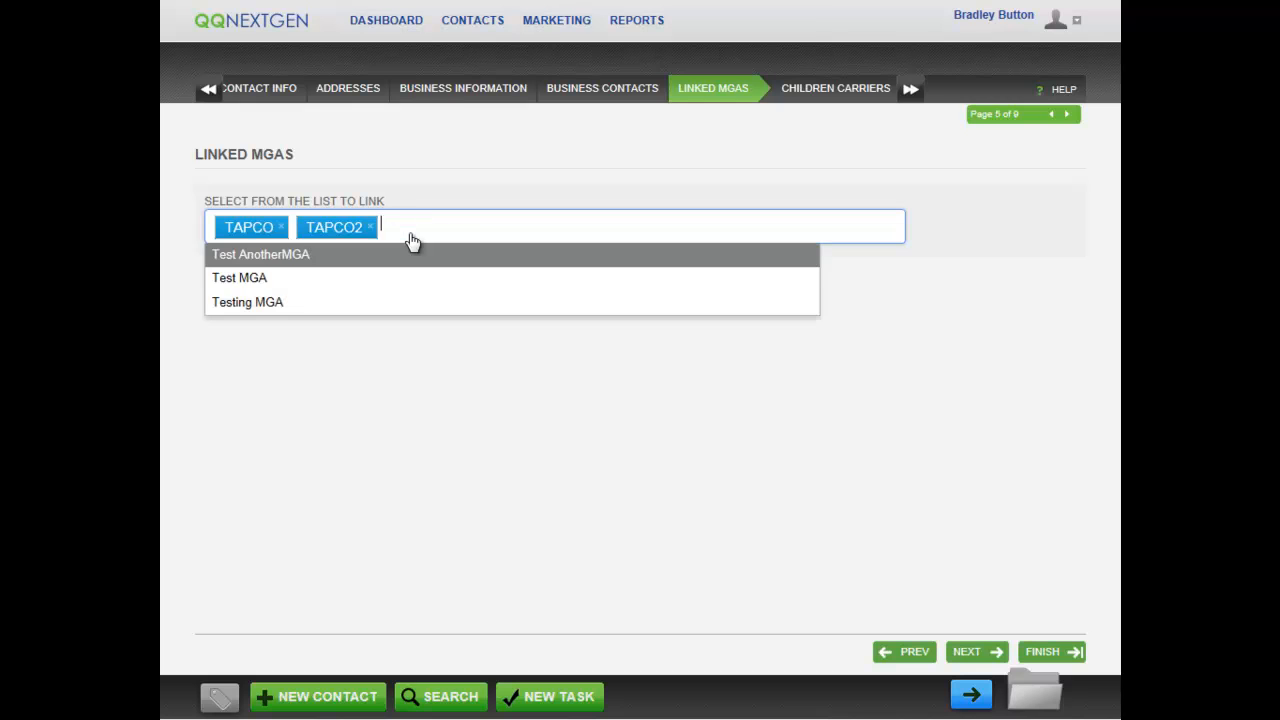
click(388, 281)
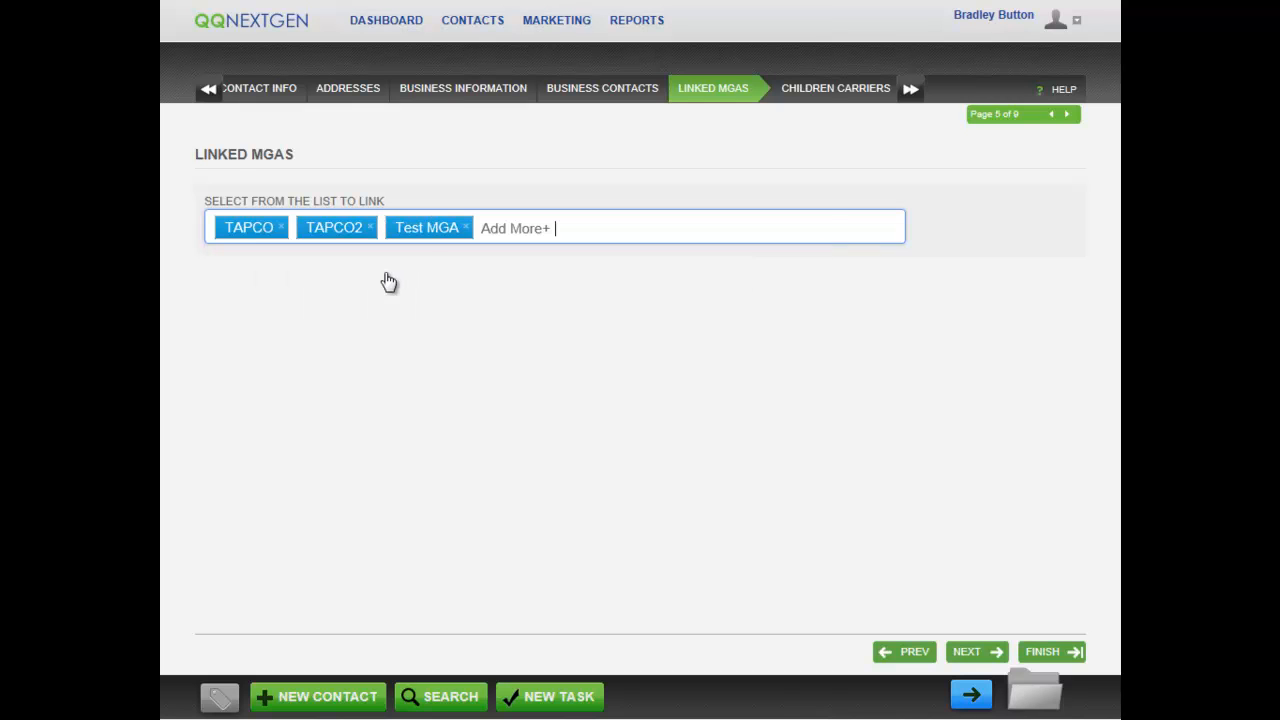
click(464, 229)
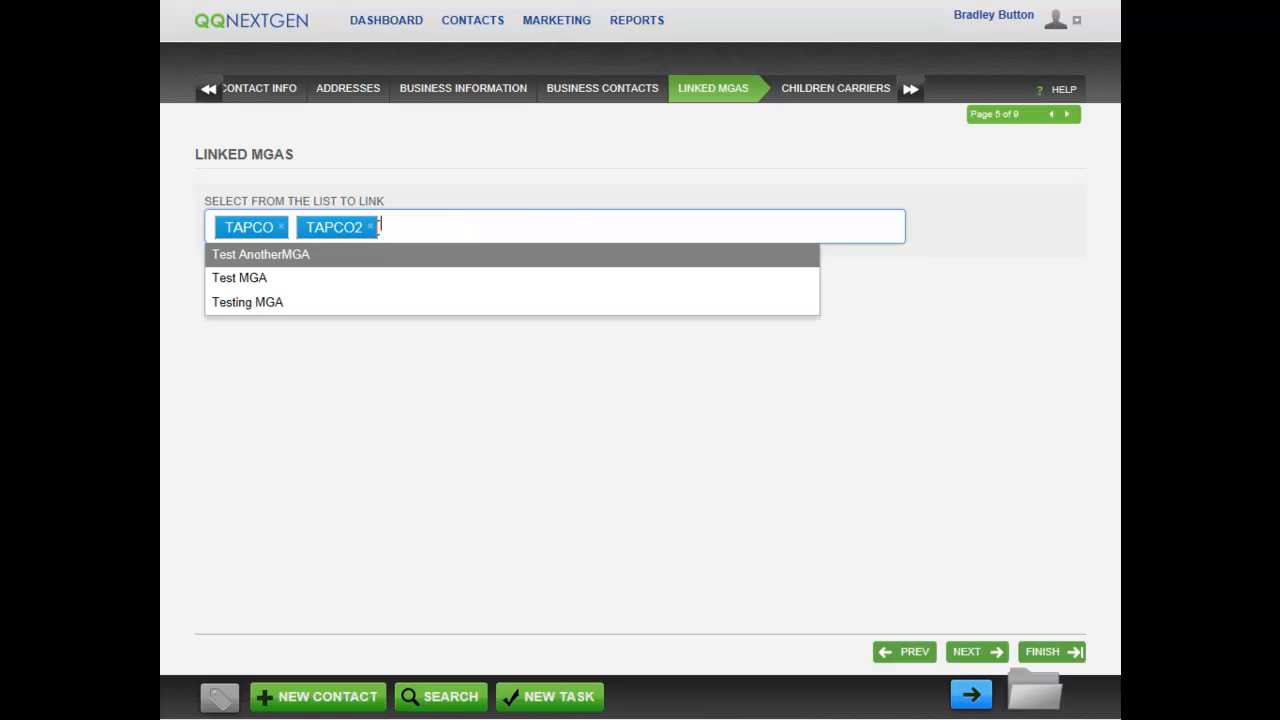
click(370, 228)
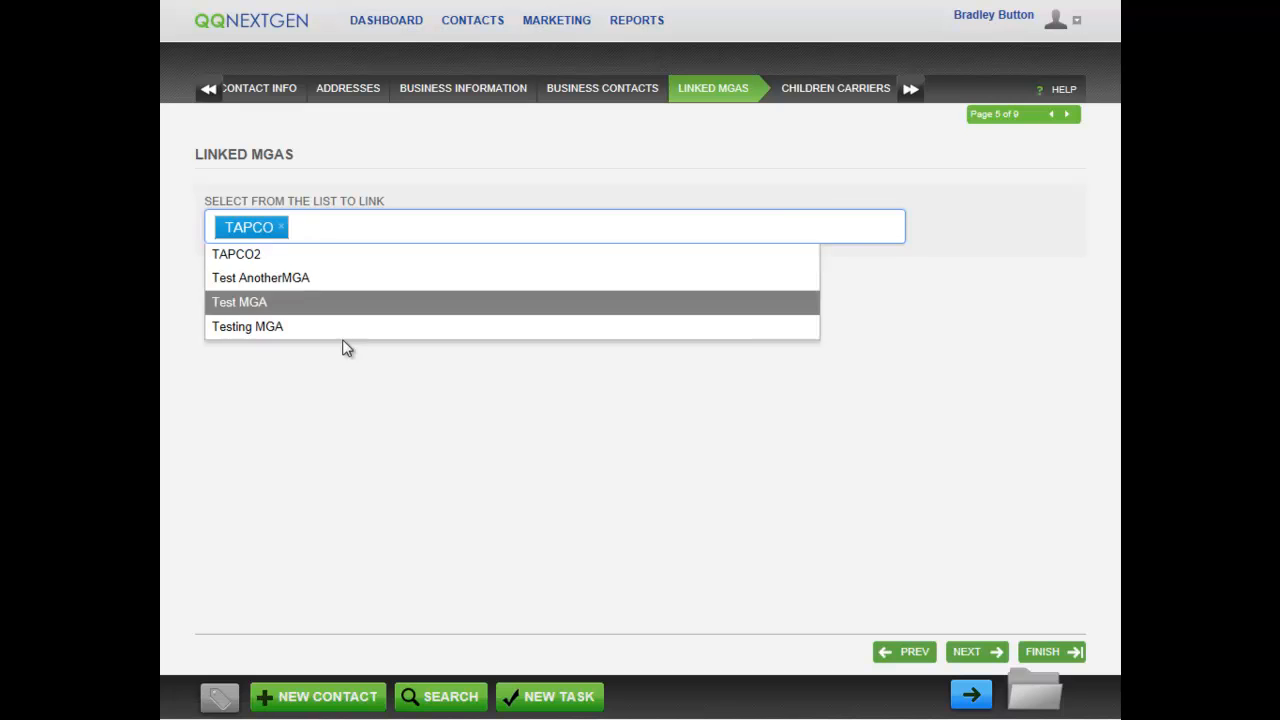
click(318, 413)
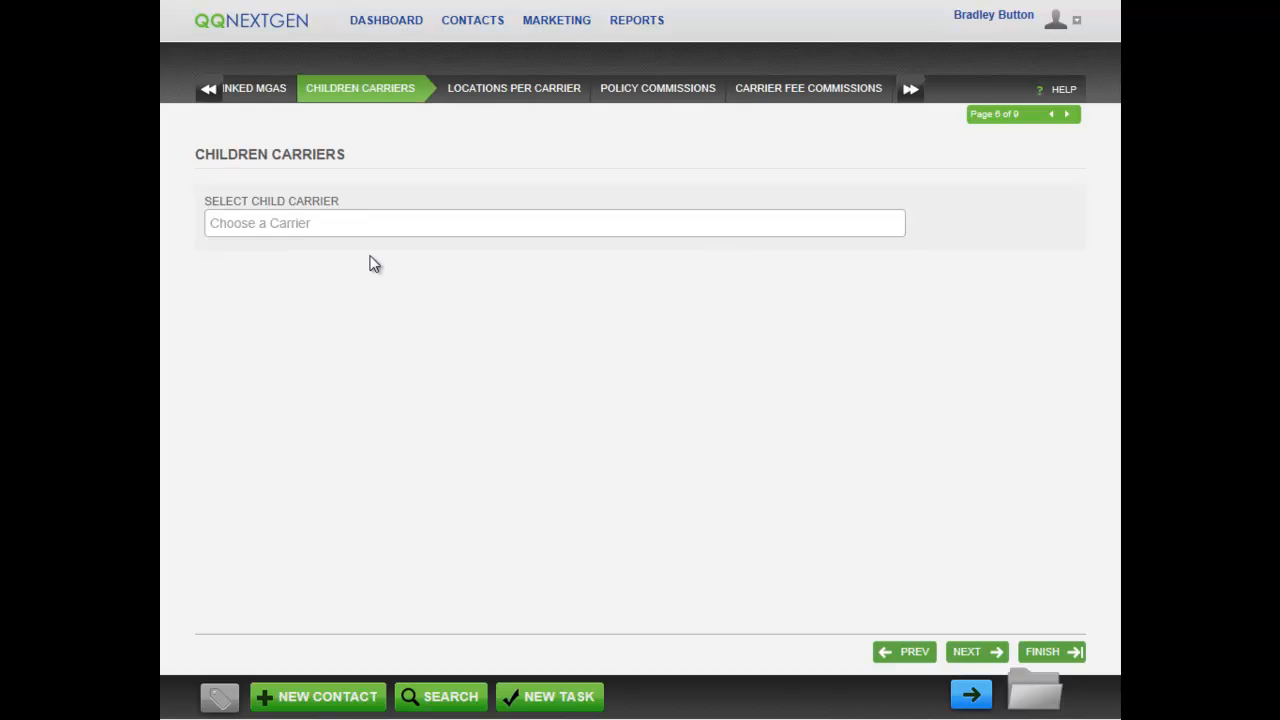
Add then remove Scottsdale Insurance Co and A1EZ Insurance, leaving no child carriers.
click(438, 226)
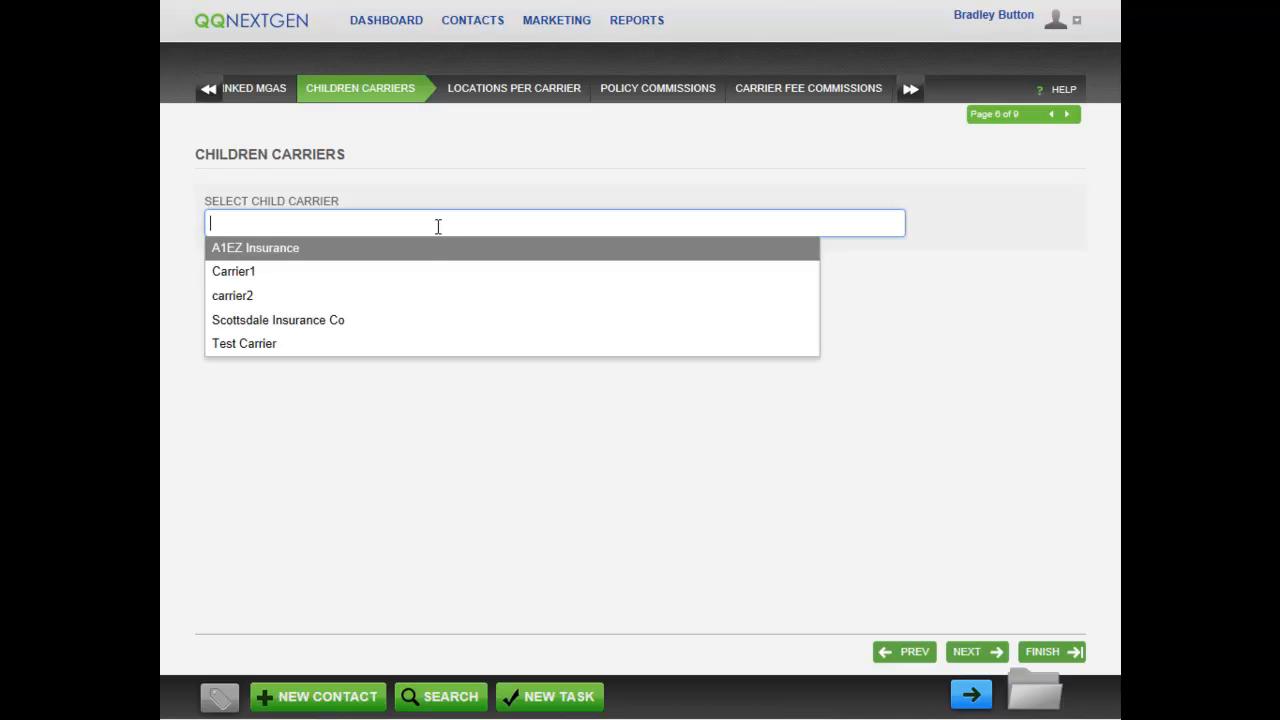
click(420, 326)
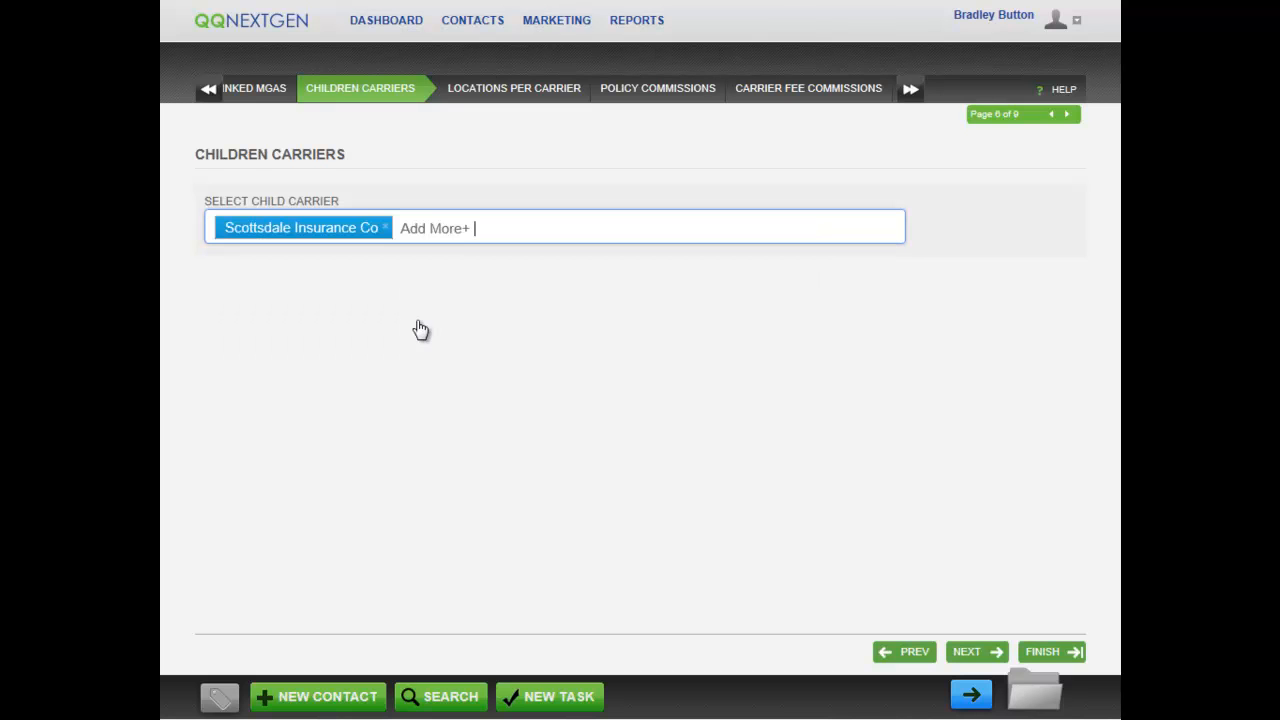
click(452, 238)
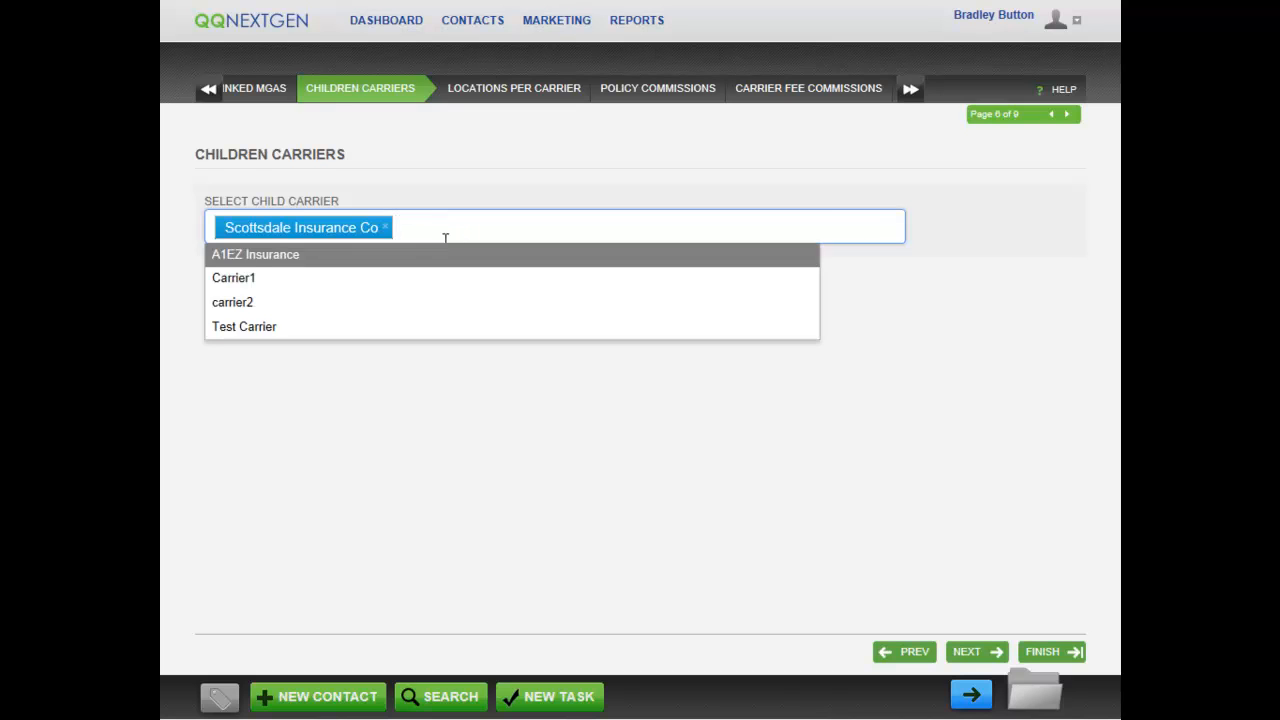
click(442, 256)
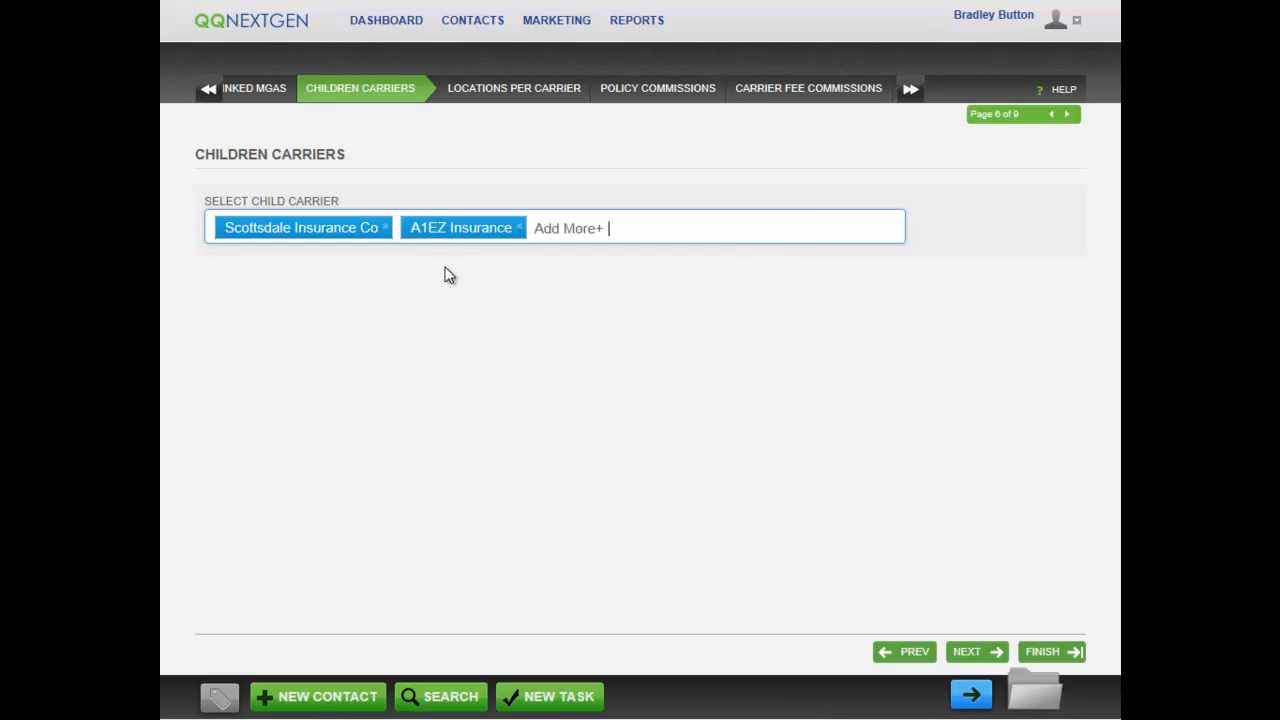
click(518, 229)
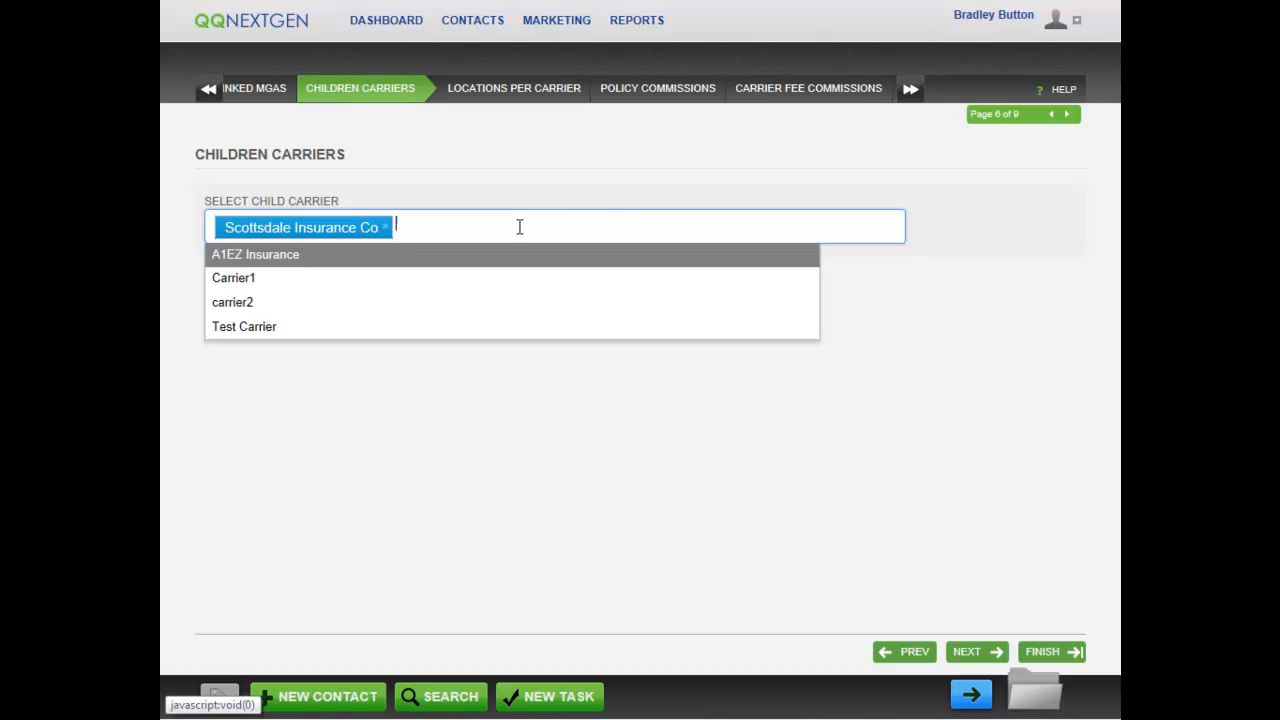
click(385, 228)
click(408, 395)
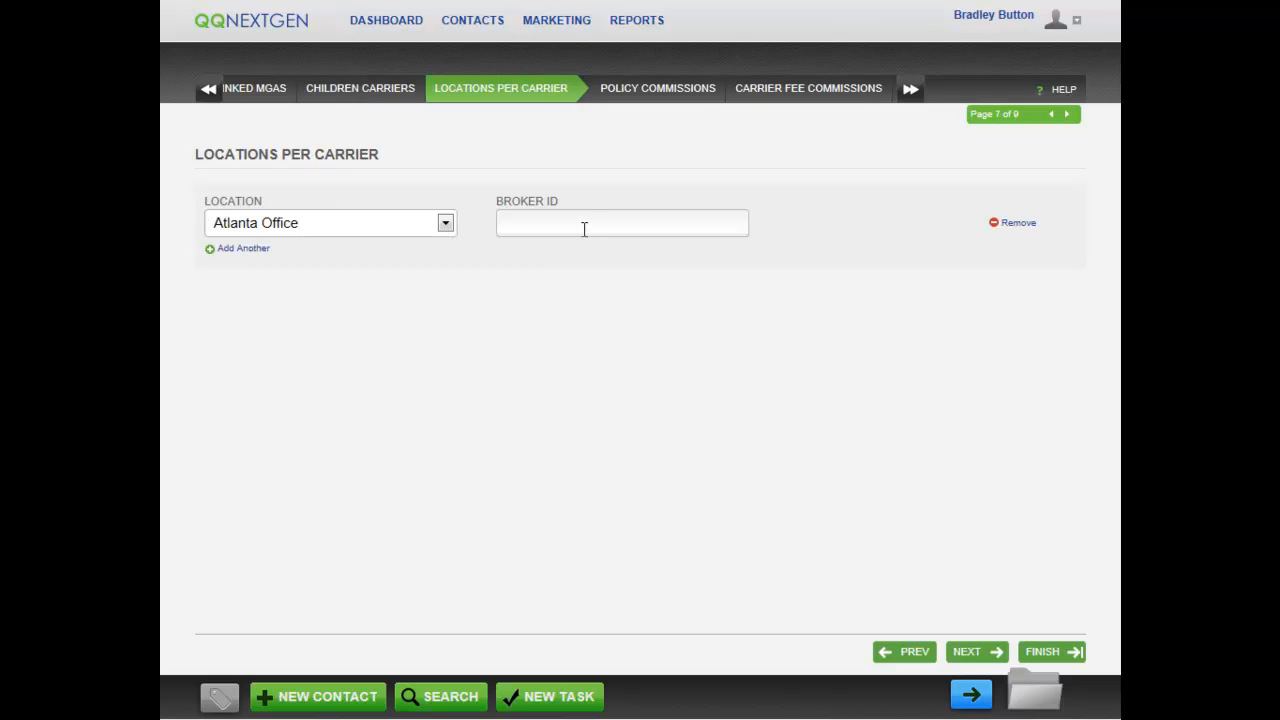
Enter broker IDs 34536436 and 567486568 on two Atlanta Office location rows.
click(584, 229)
text(34536436)
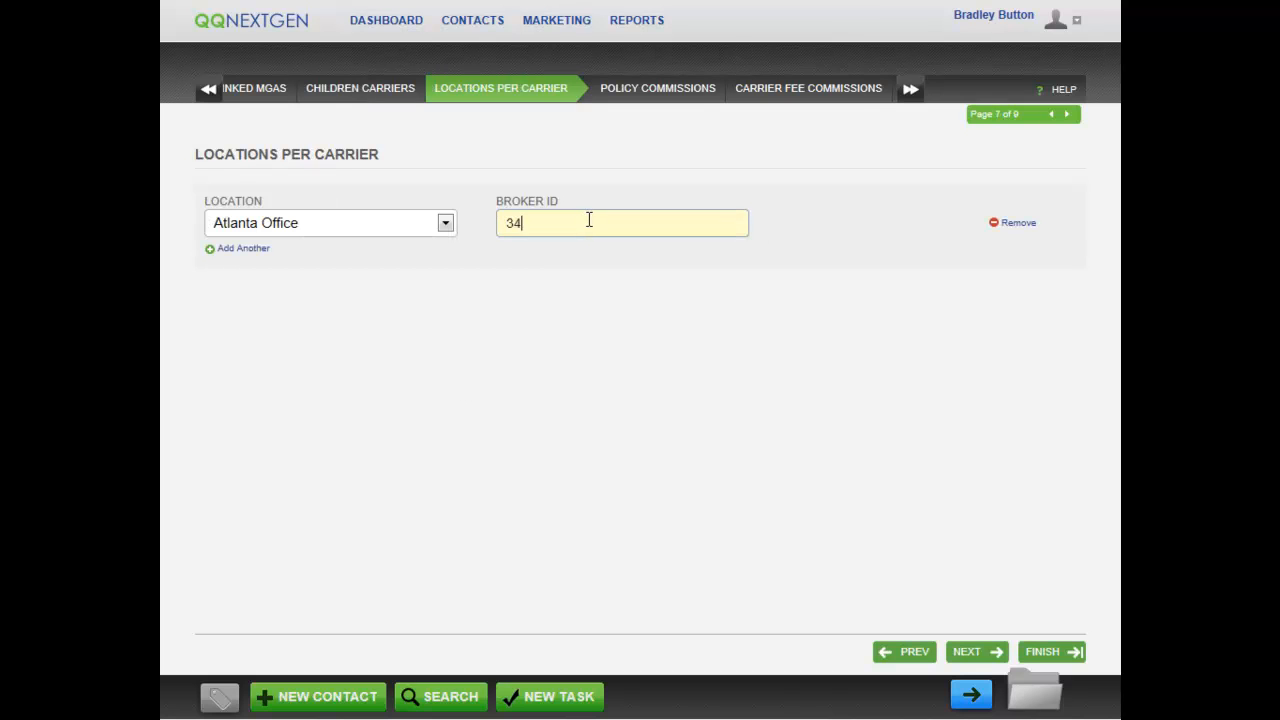
click(231, 250)
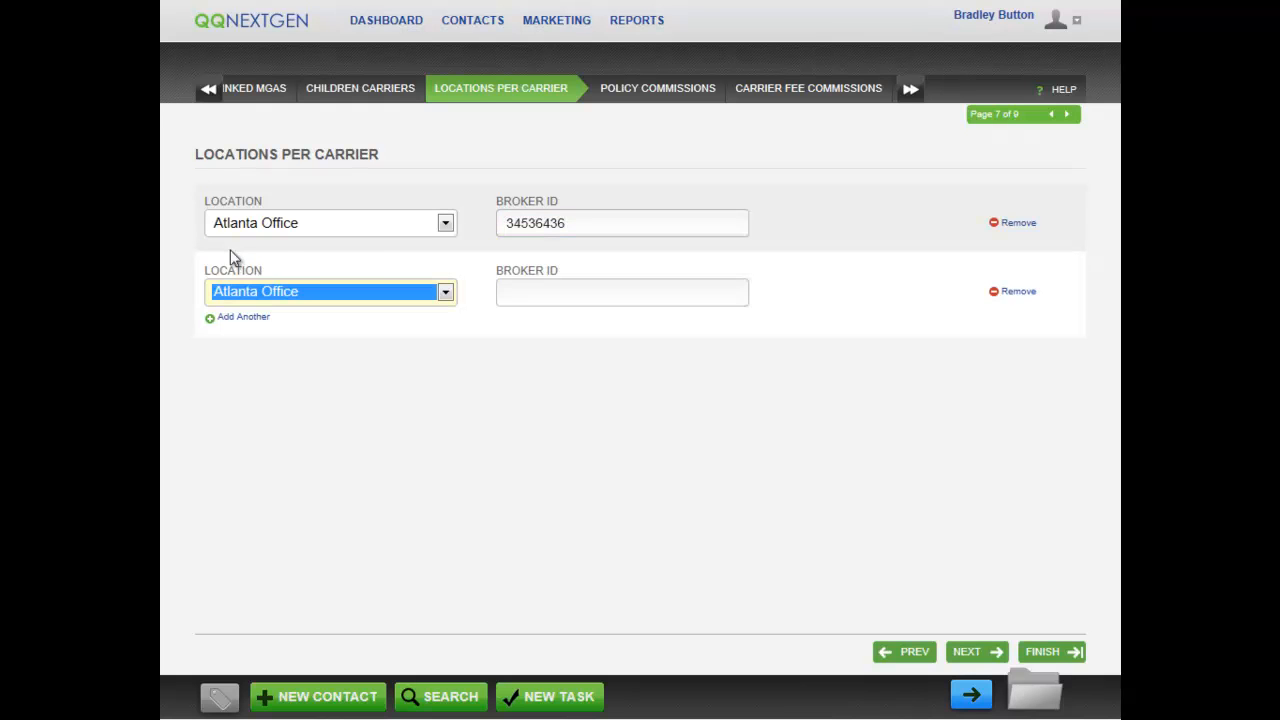
click(540, 290)
text(567486568)
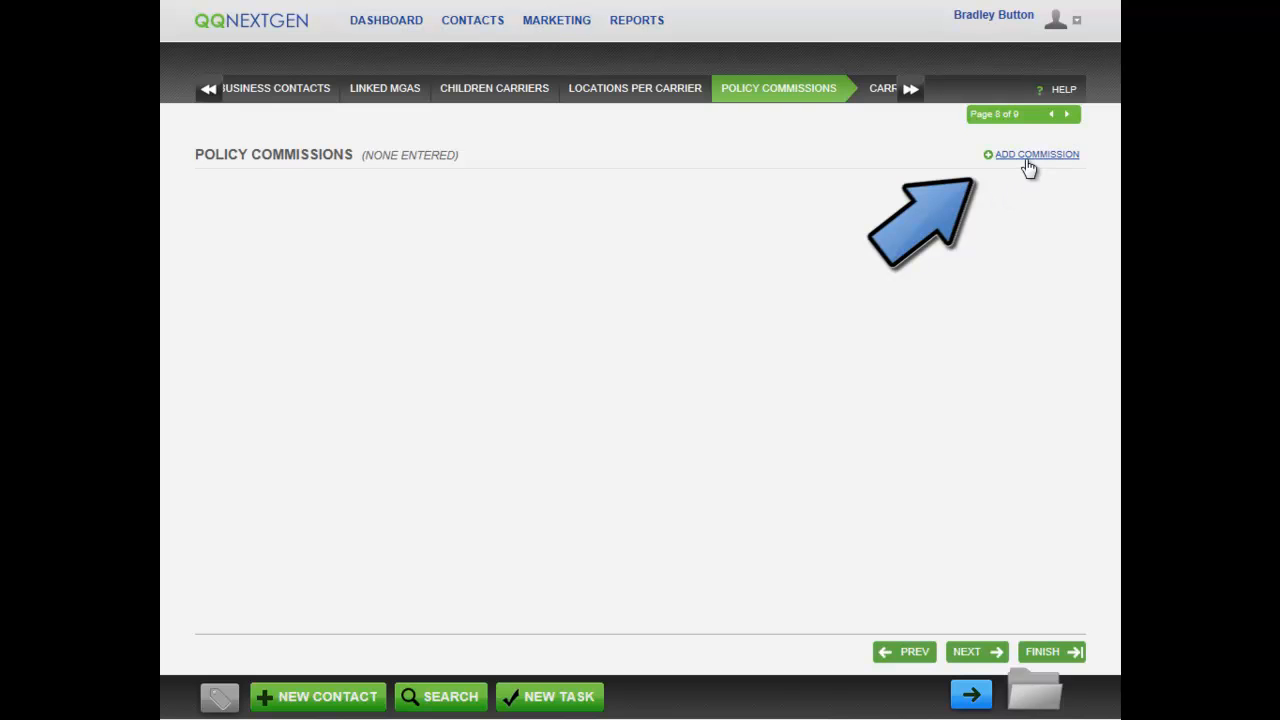
Start a policy commission for Corporate, any MGA, Homeowners and an Annual term.
click(1029, 156)
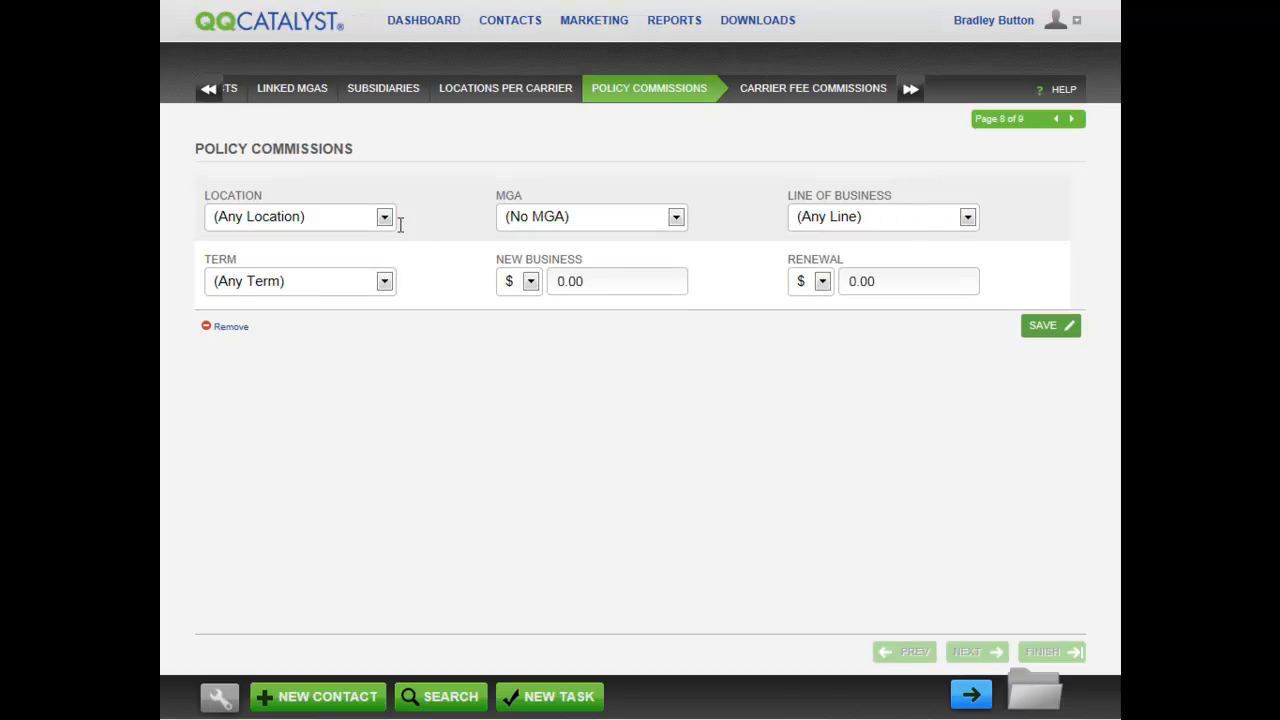
click(384, 218)
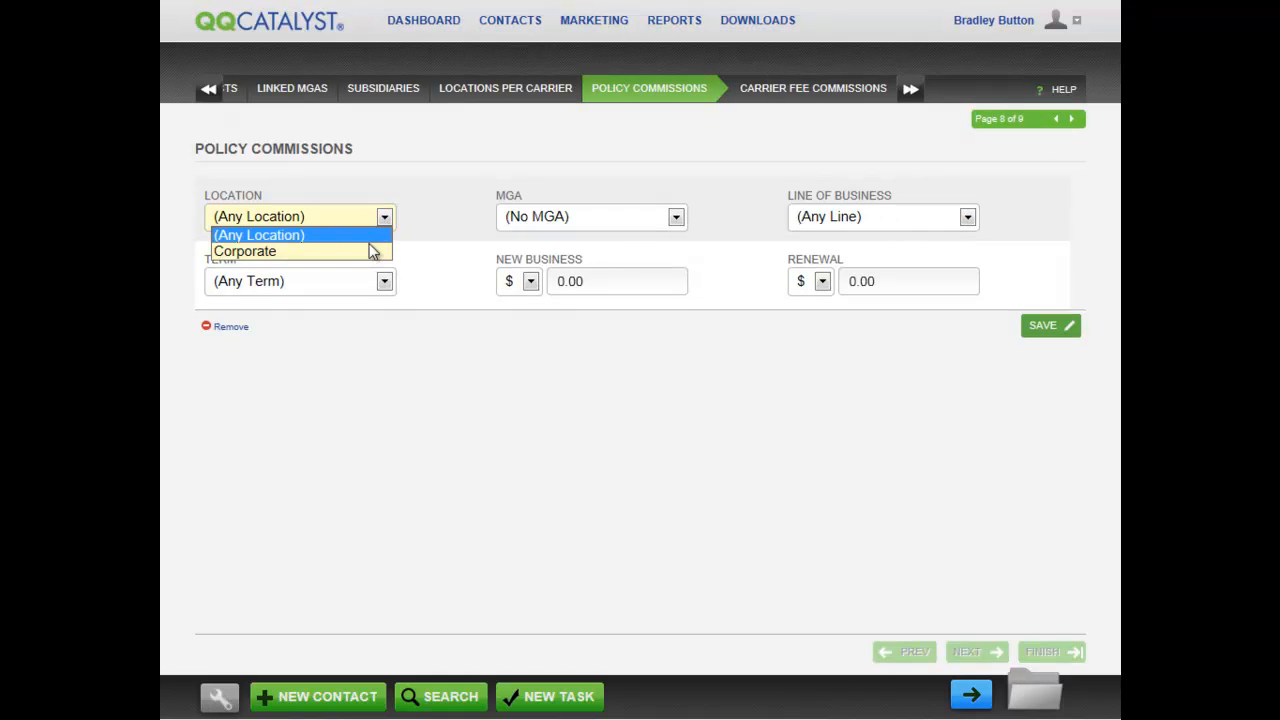
click(368, 251)
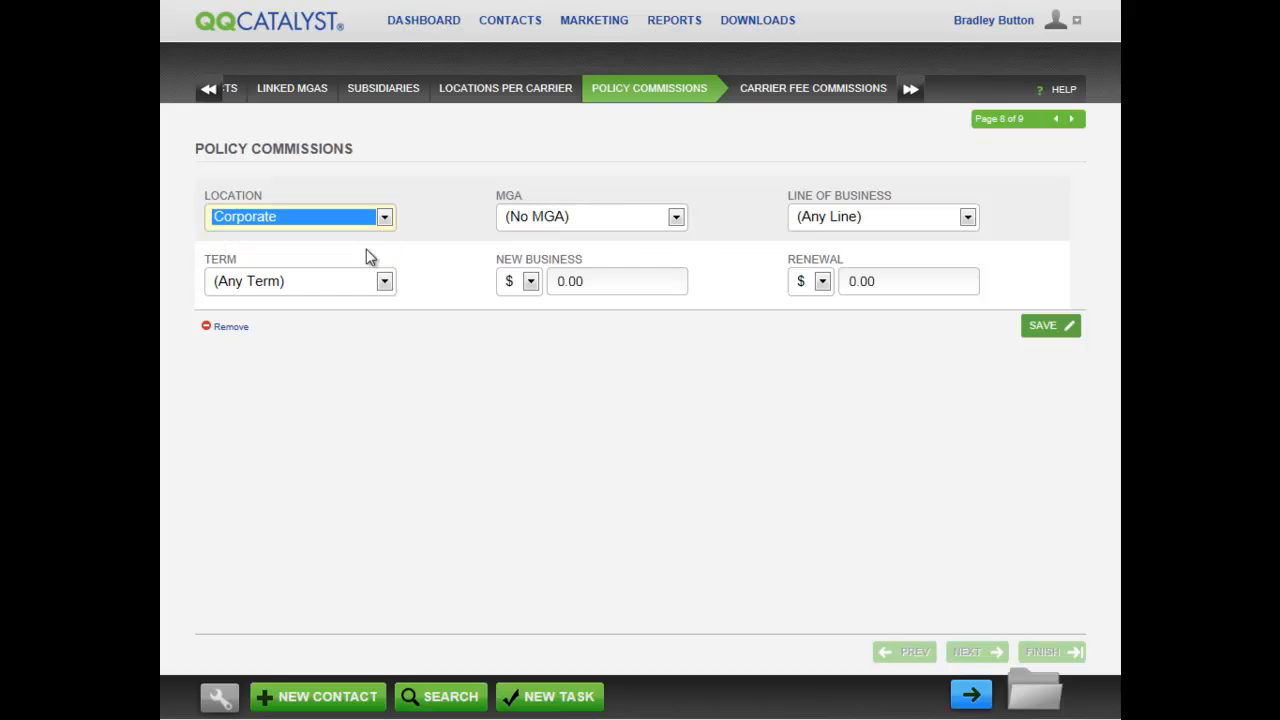
click(677, 218)
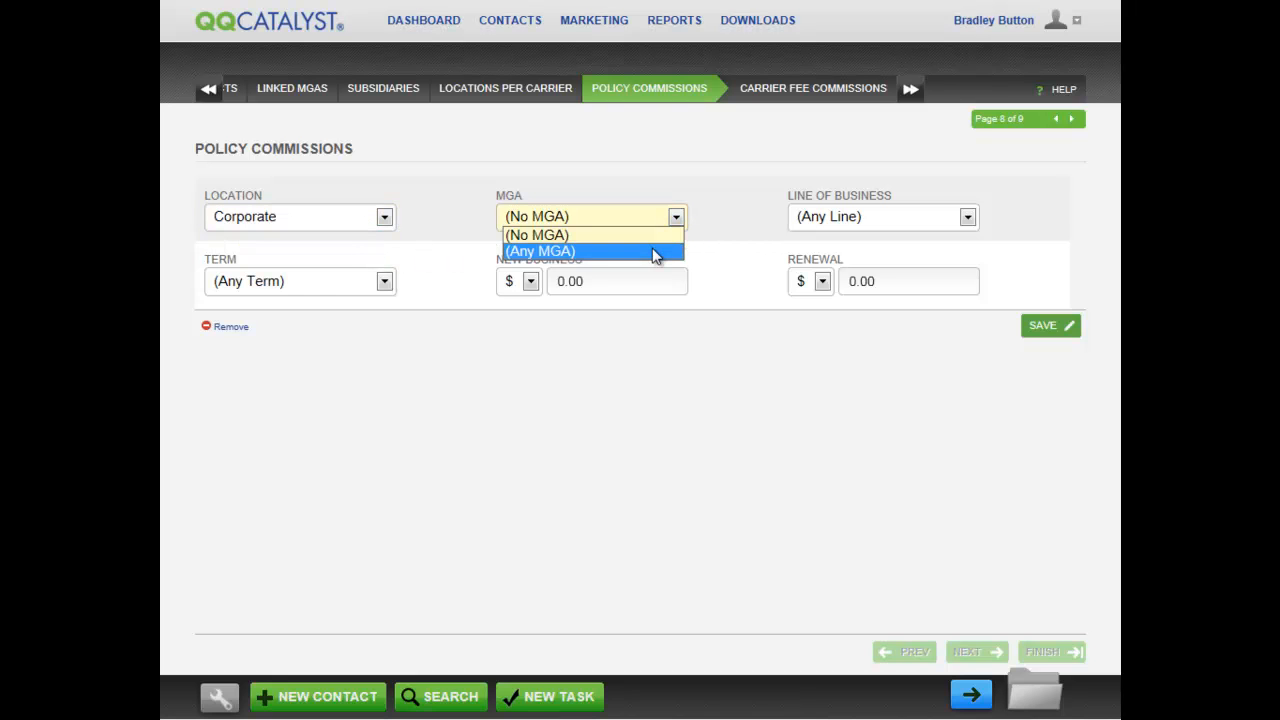
click(652, 251)
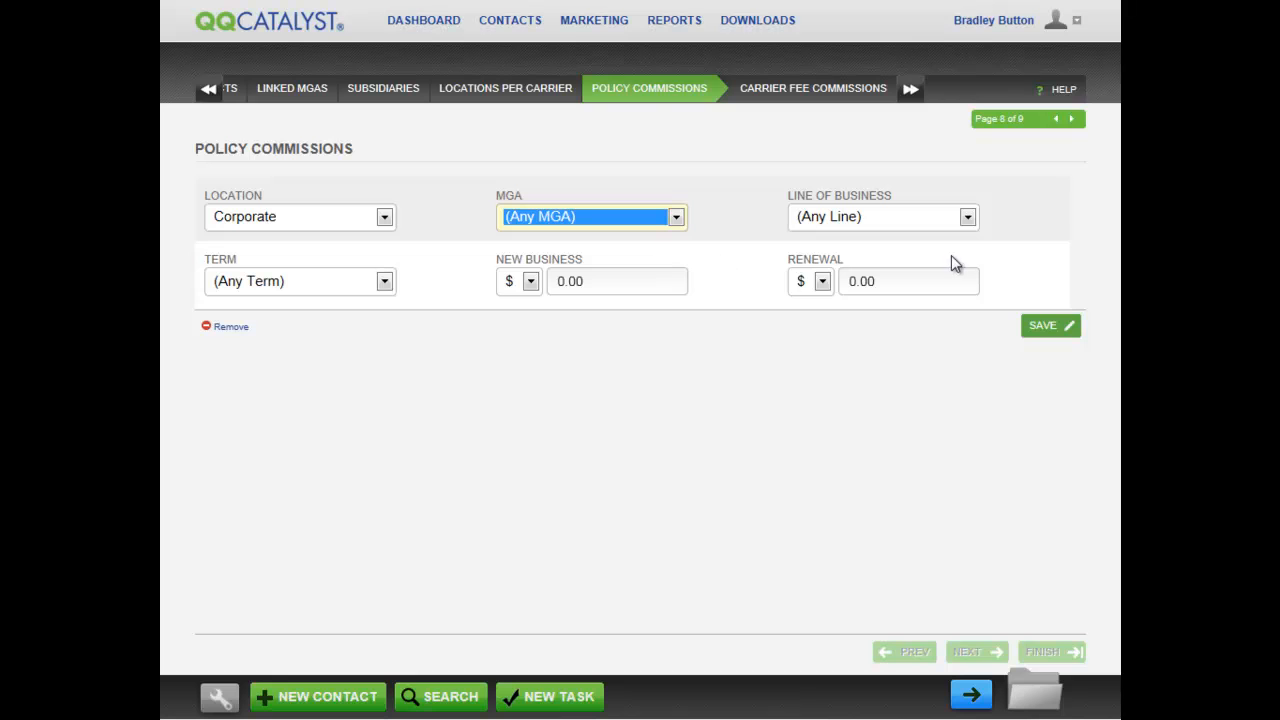
click(968, 218)
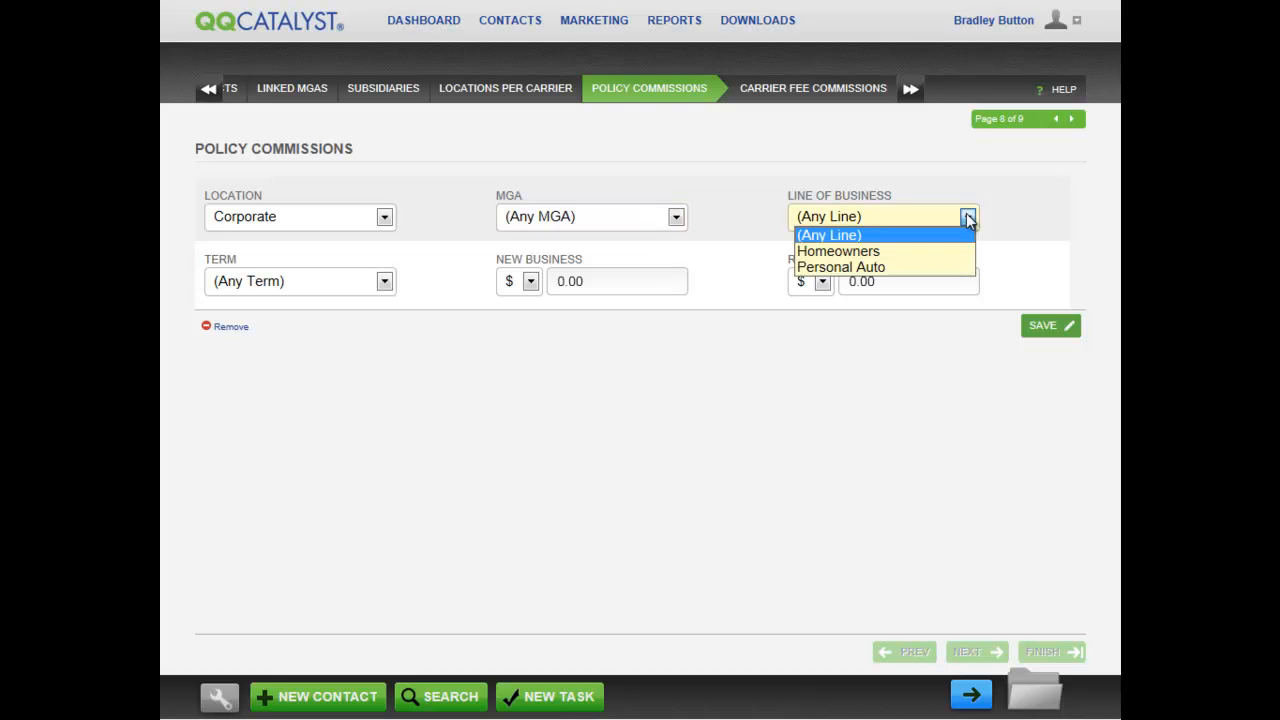
click(933, 253)
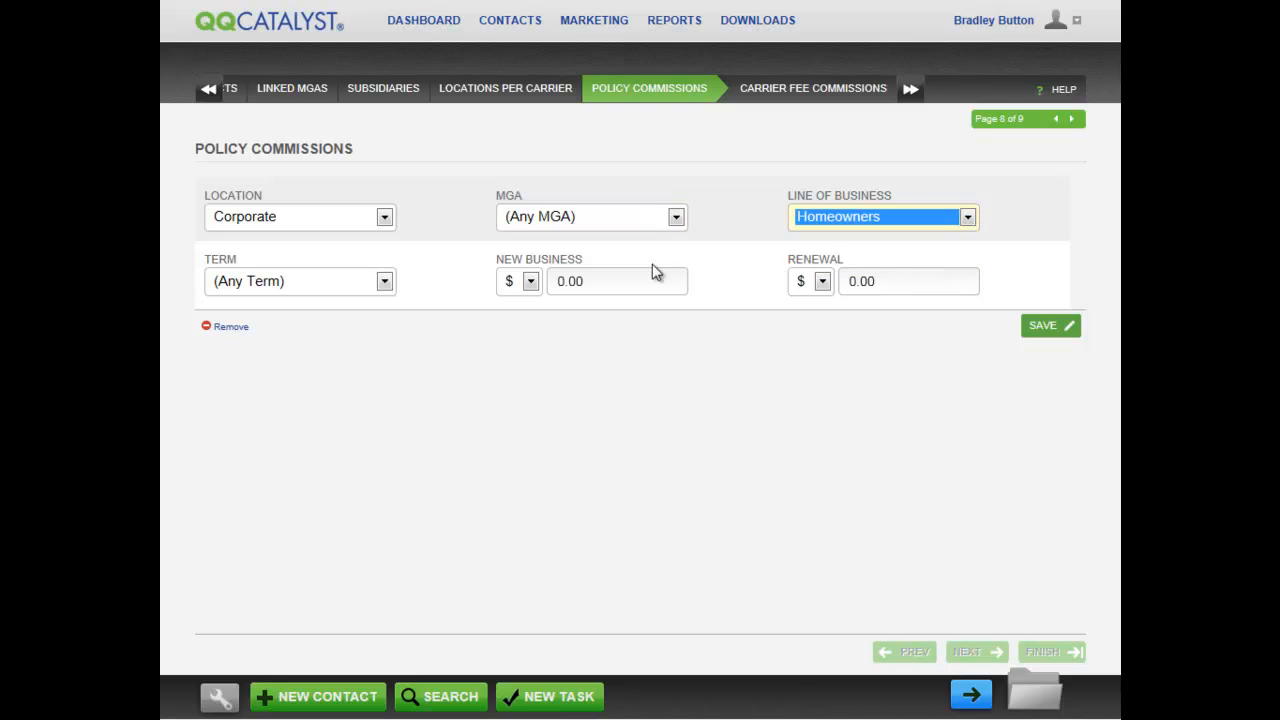
click(385, 282)
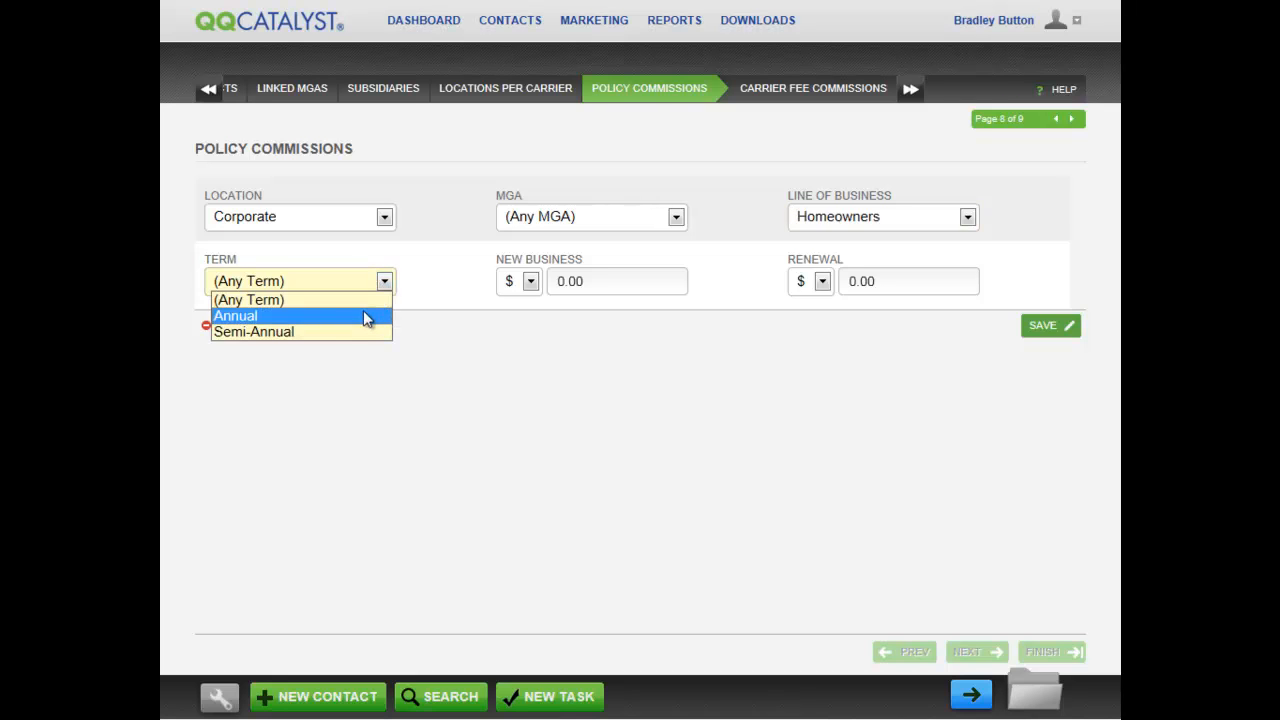
click(362, 316)
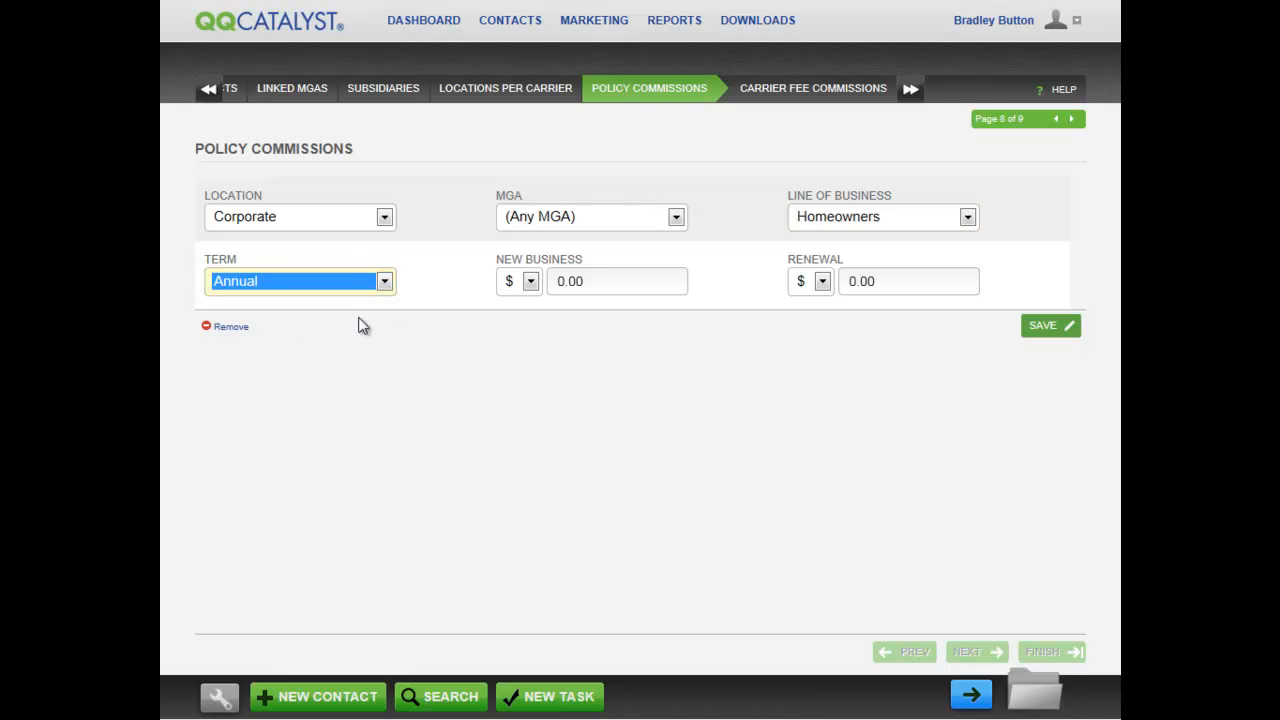
Change the commission to any location, any MGA, any line and any term.
click(384, 217)
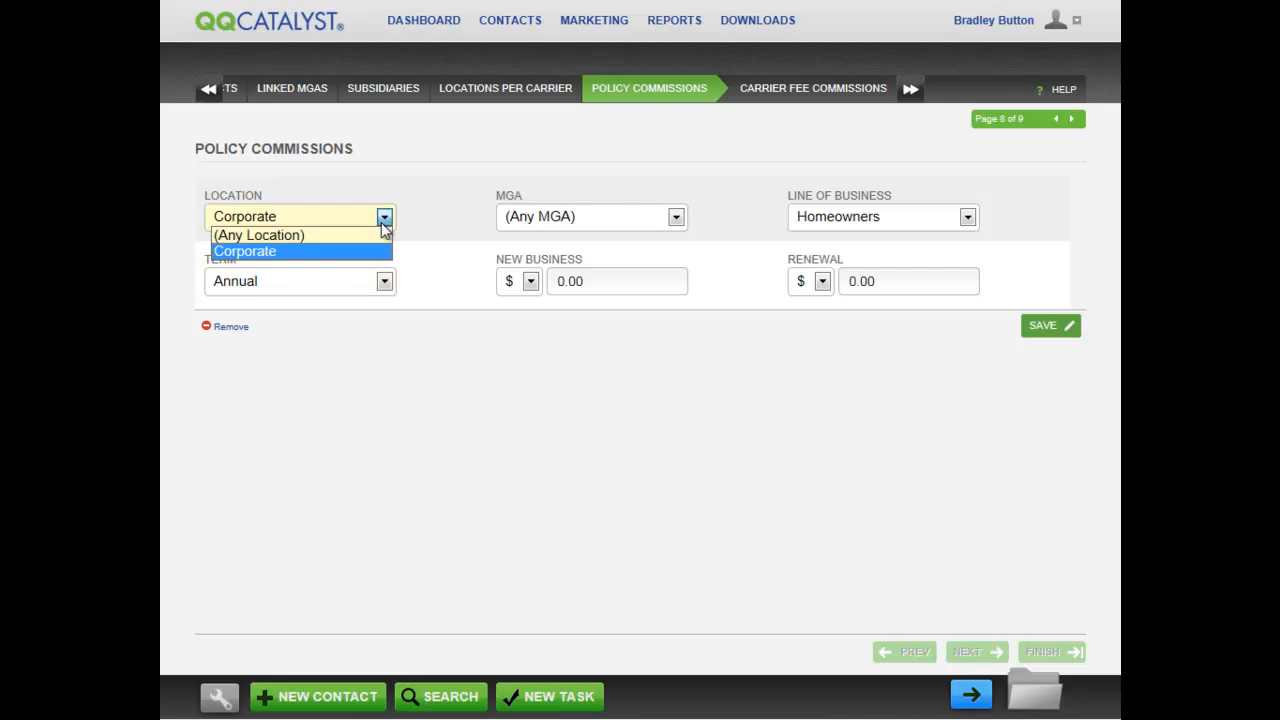
click(376, 244)
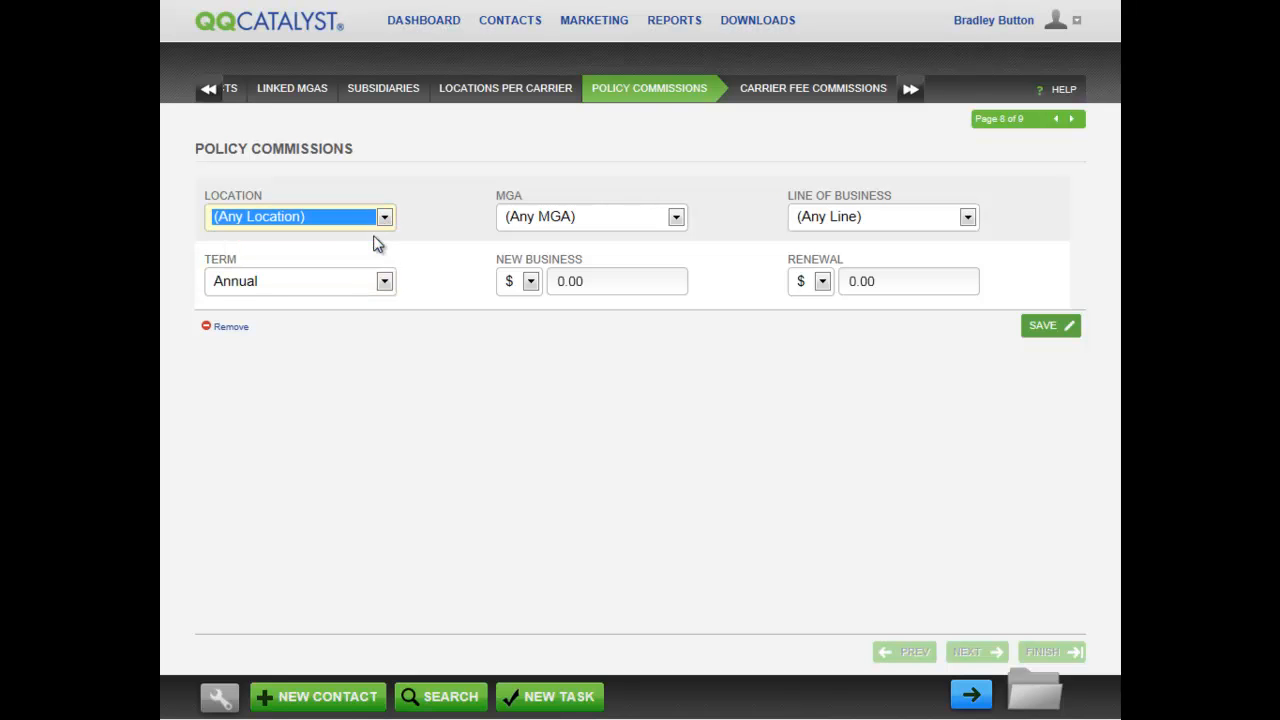
click(676, 219)
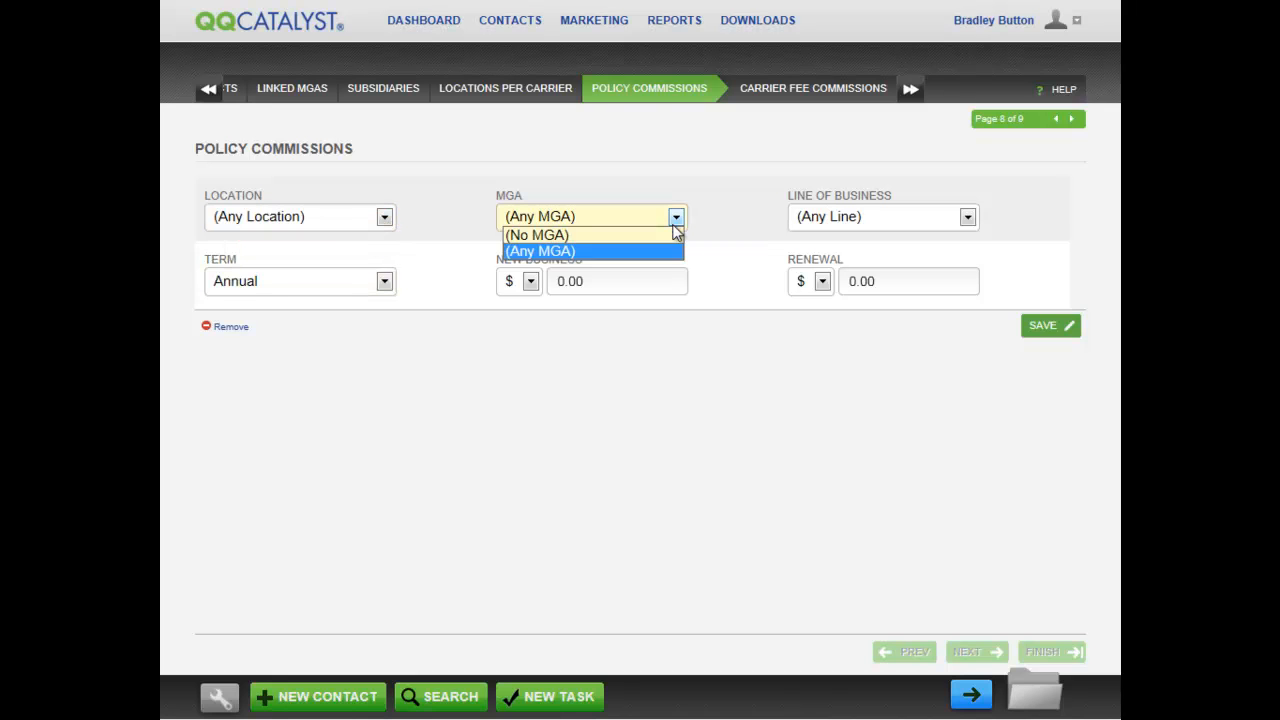
click(645, 251)
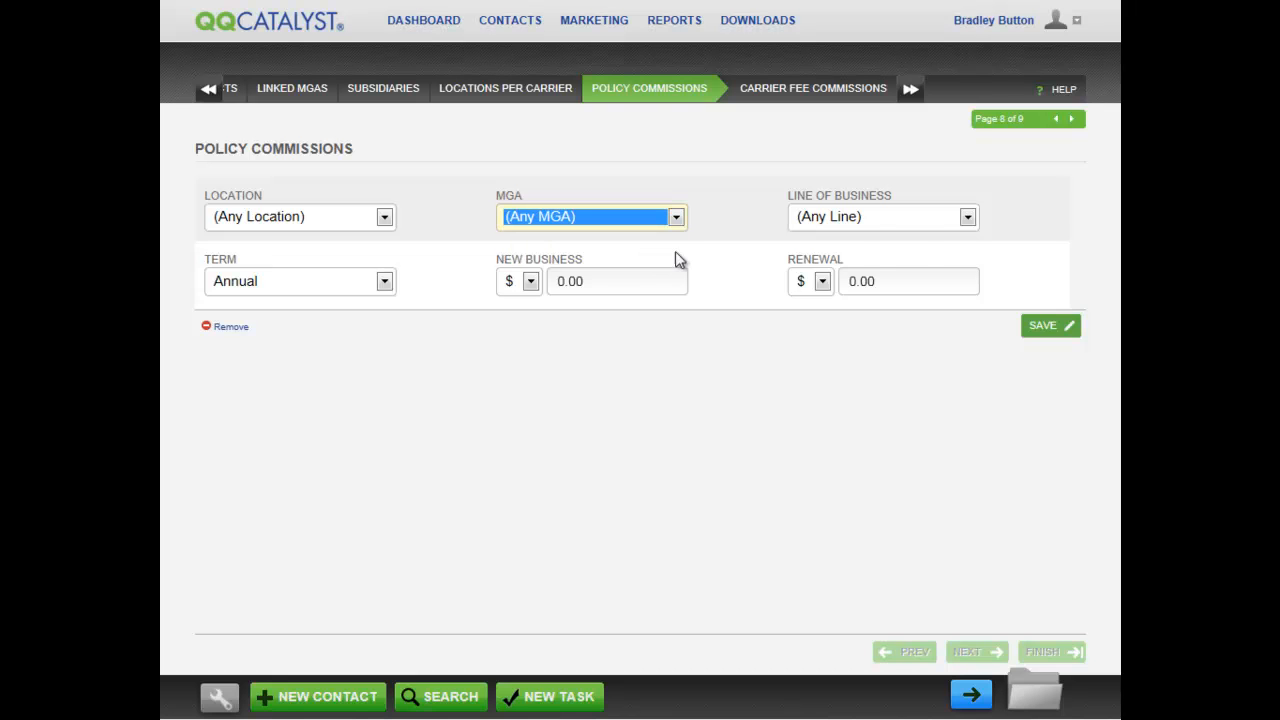
click(968, 218)
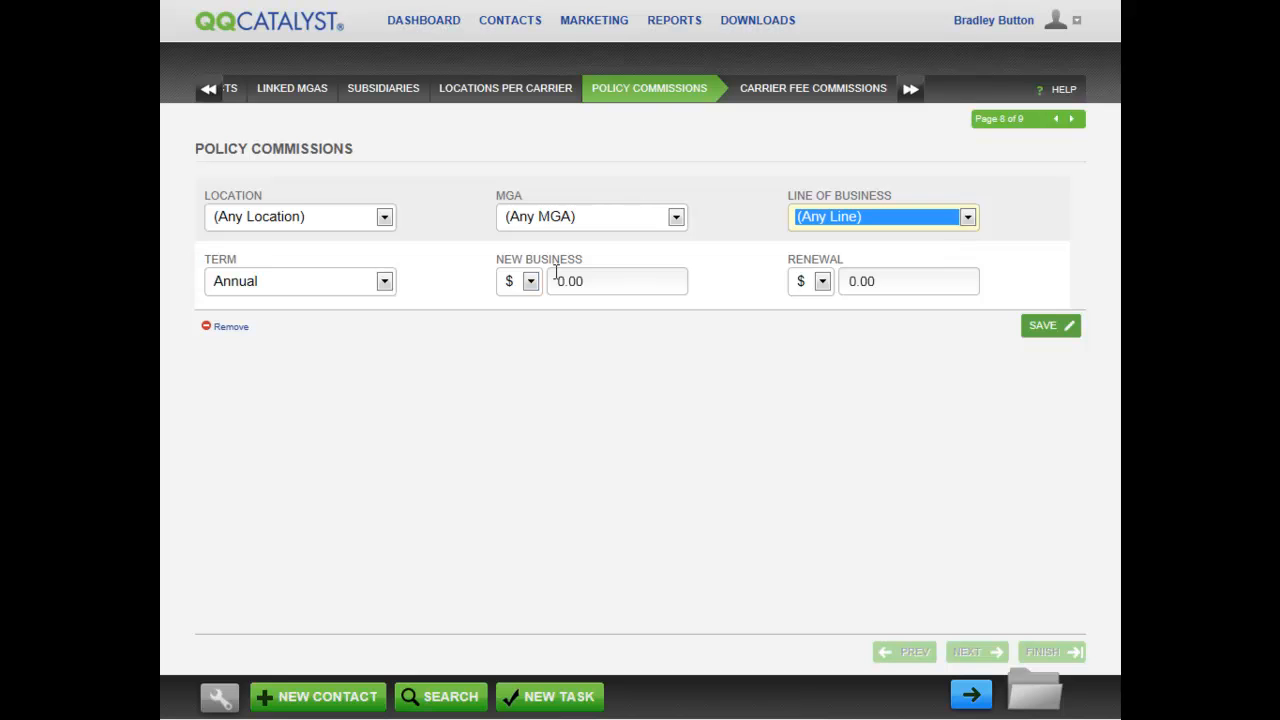
click(385, 283)
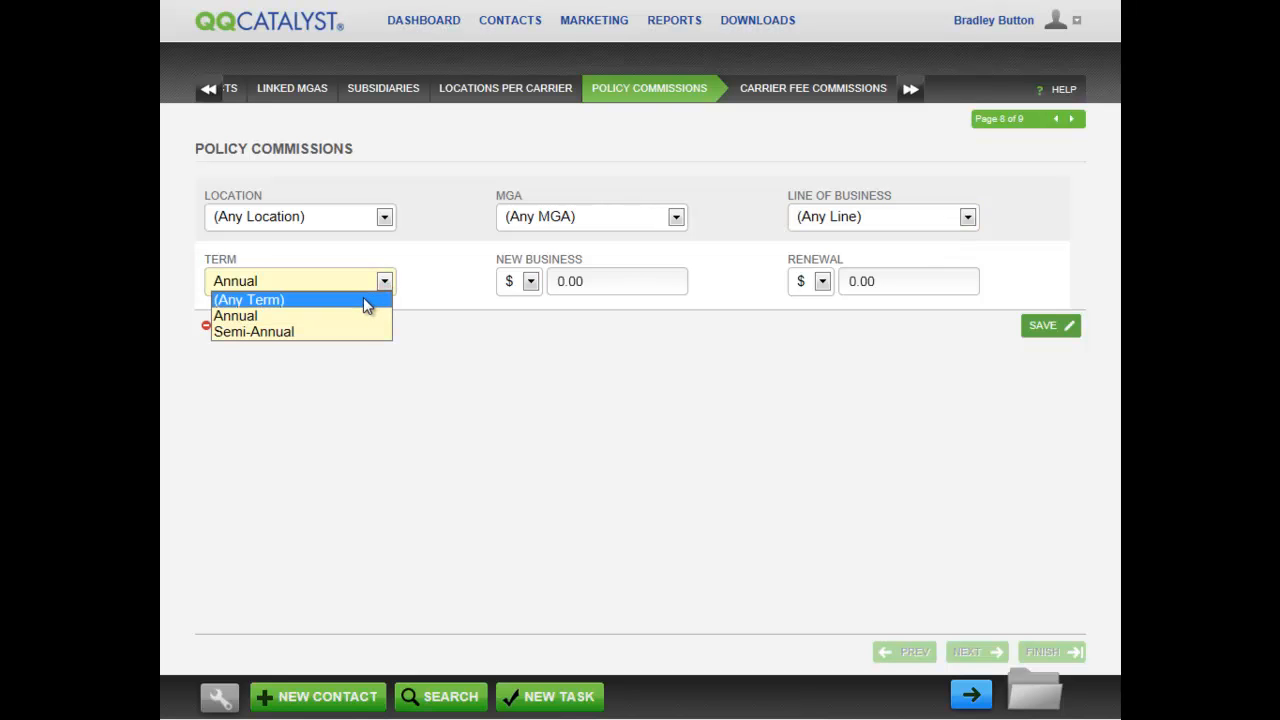
click(363, 300)
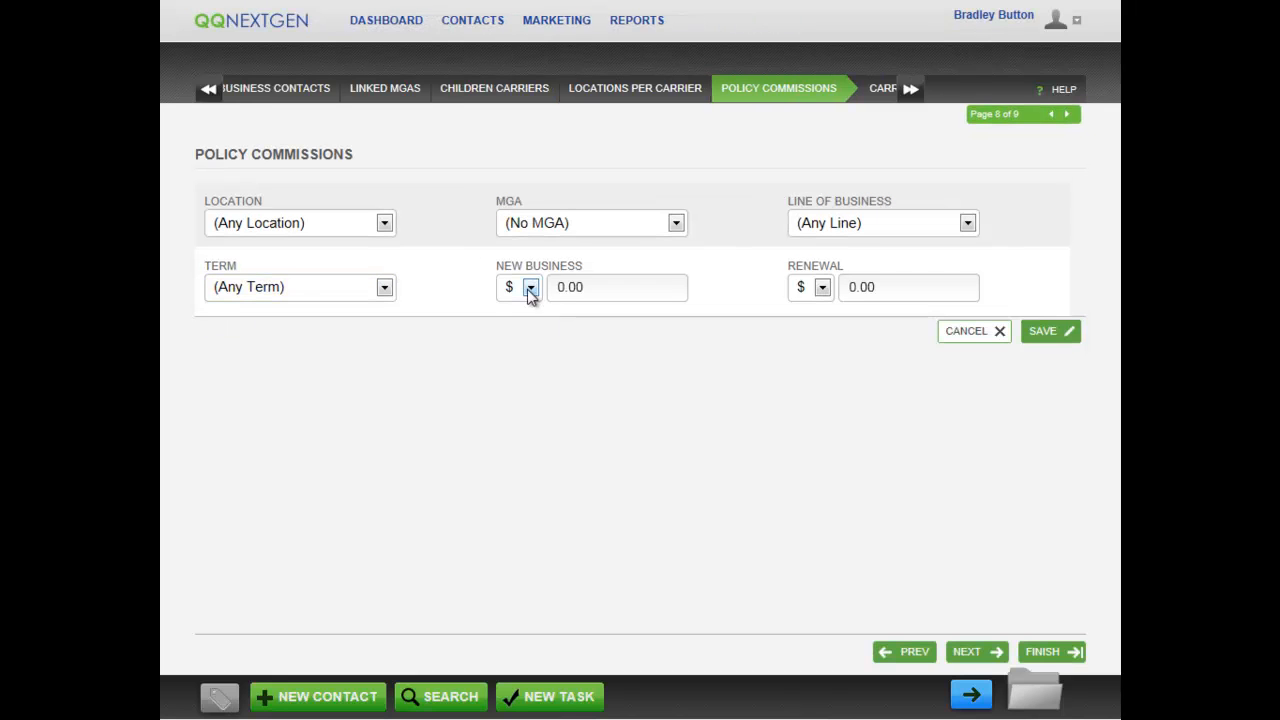
click(529, 289)
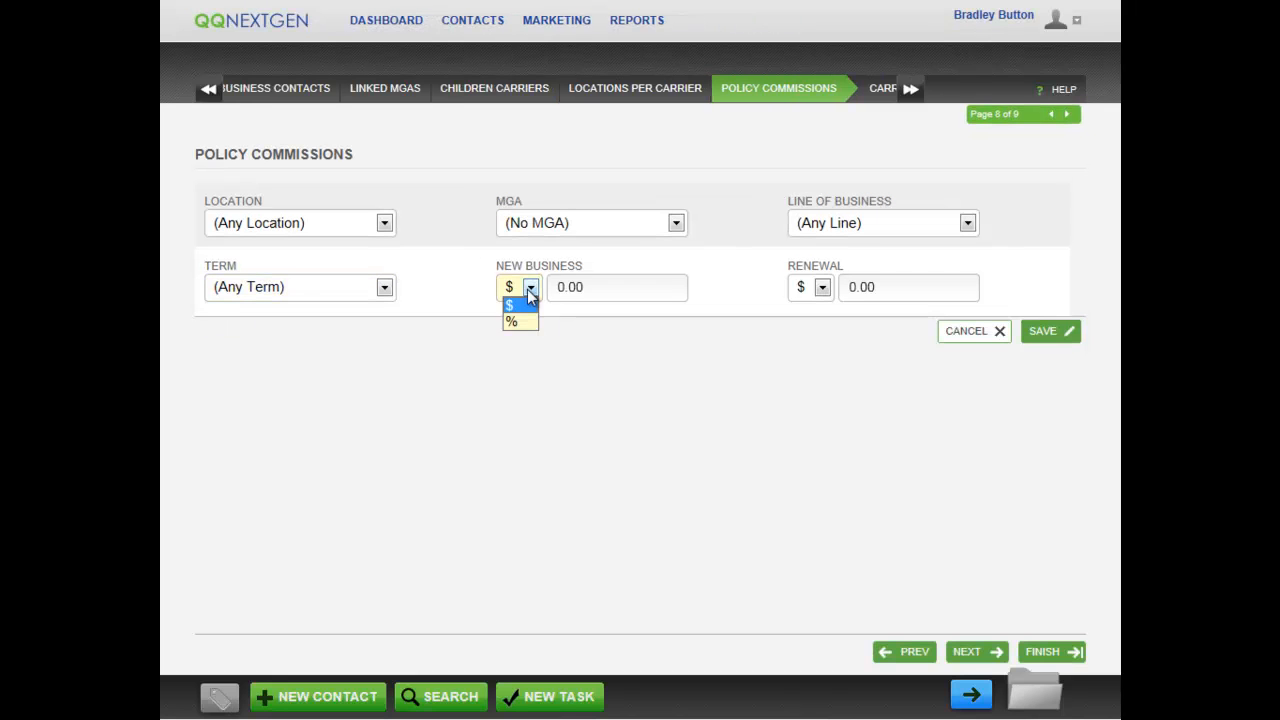
Set the new business commission to 50% and save the policy commission.
click(523, 323)
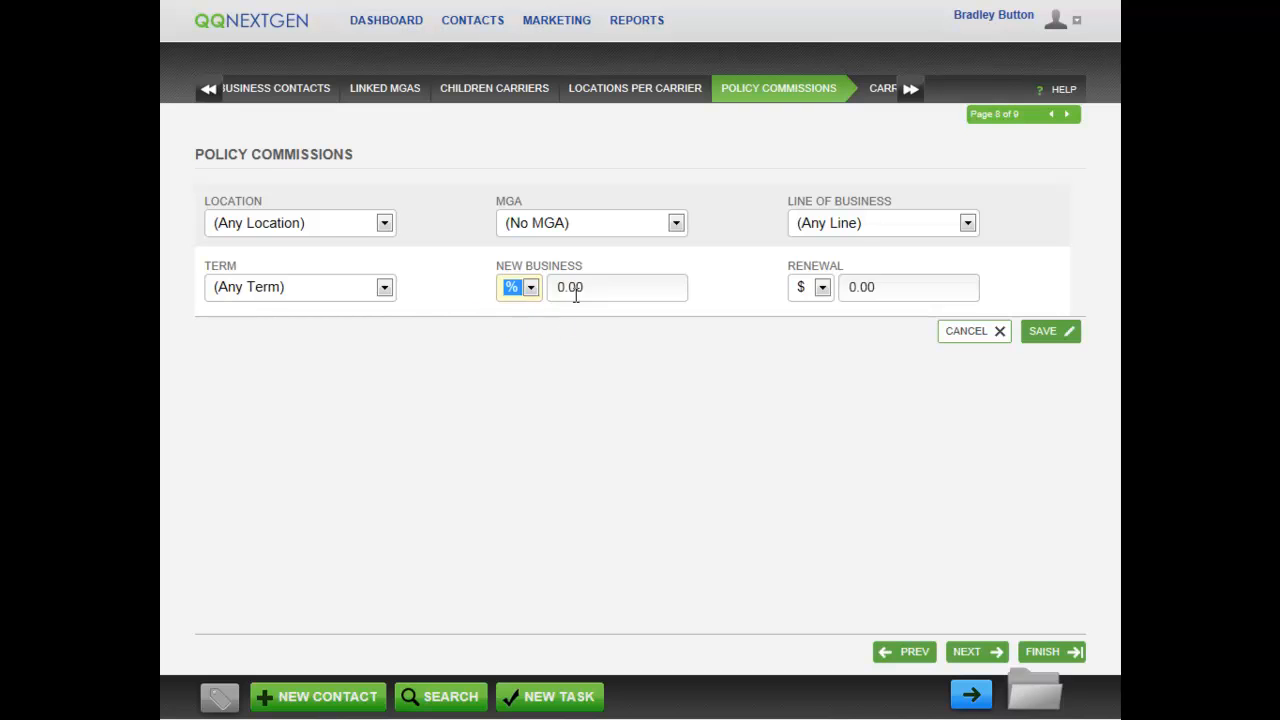
drag(565, 285, 550, 288)
text(50)
click(558, 364)
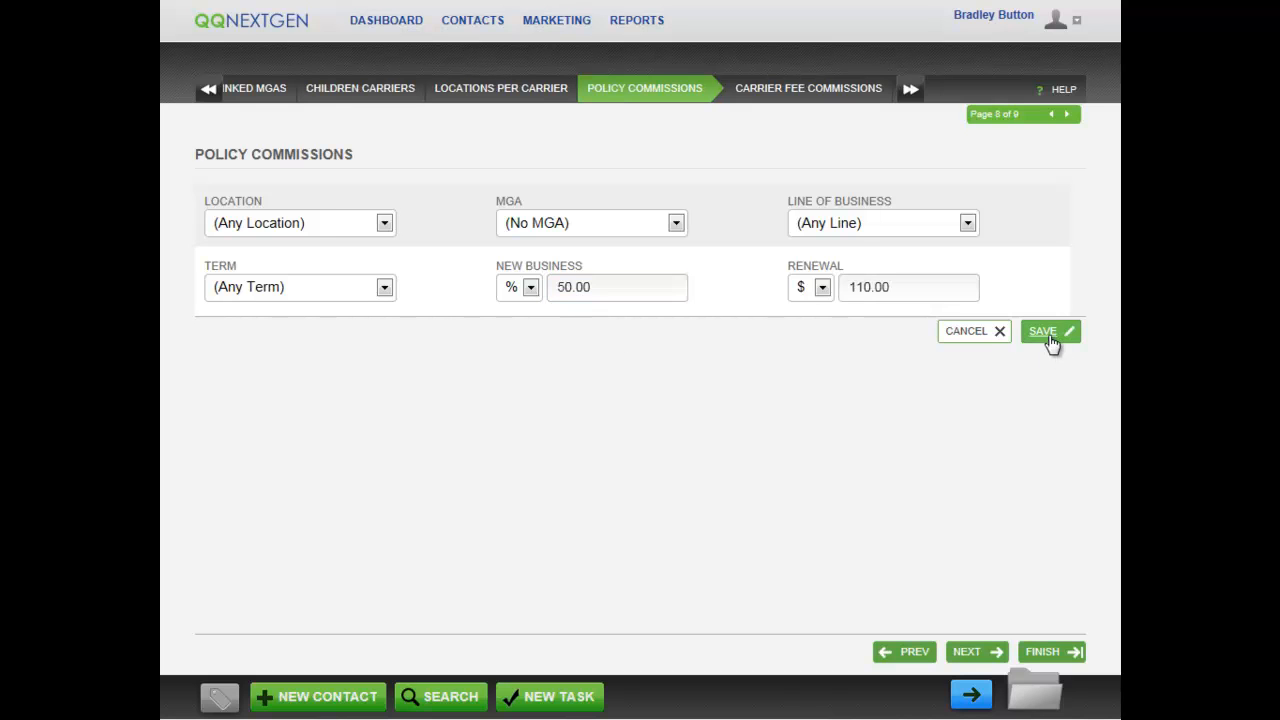
click(1045, 333)
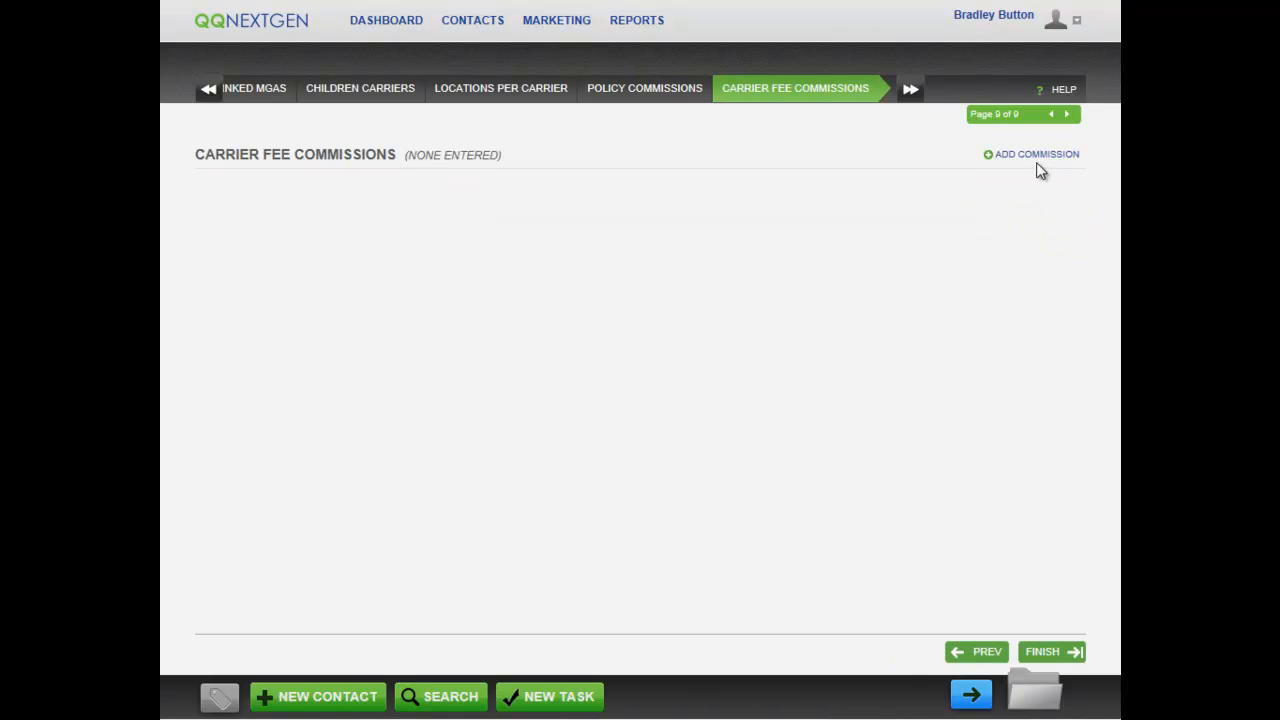
Save an Inspection Fee commission (Atlanta Office, any MGA, Earthquake, 100.00) and finish the carrier wizard.
click(1038, 158)
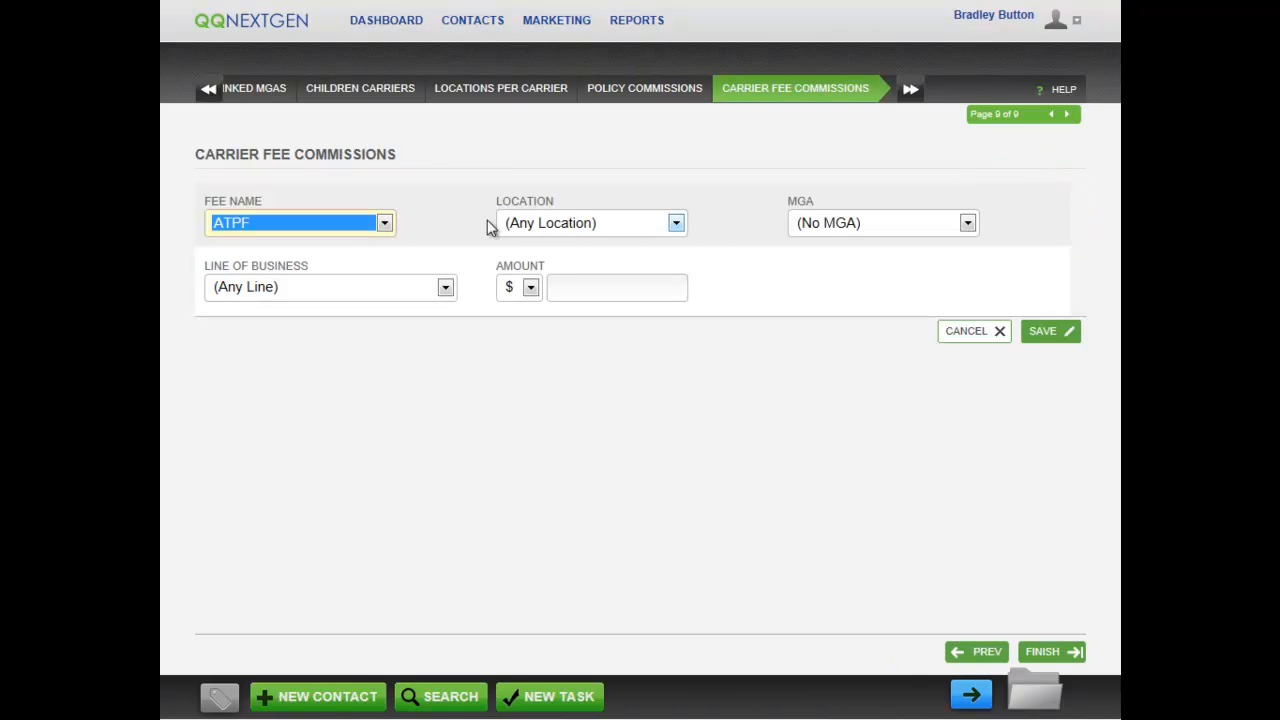
click(385, 224)
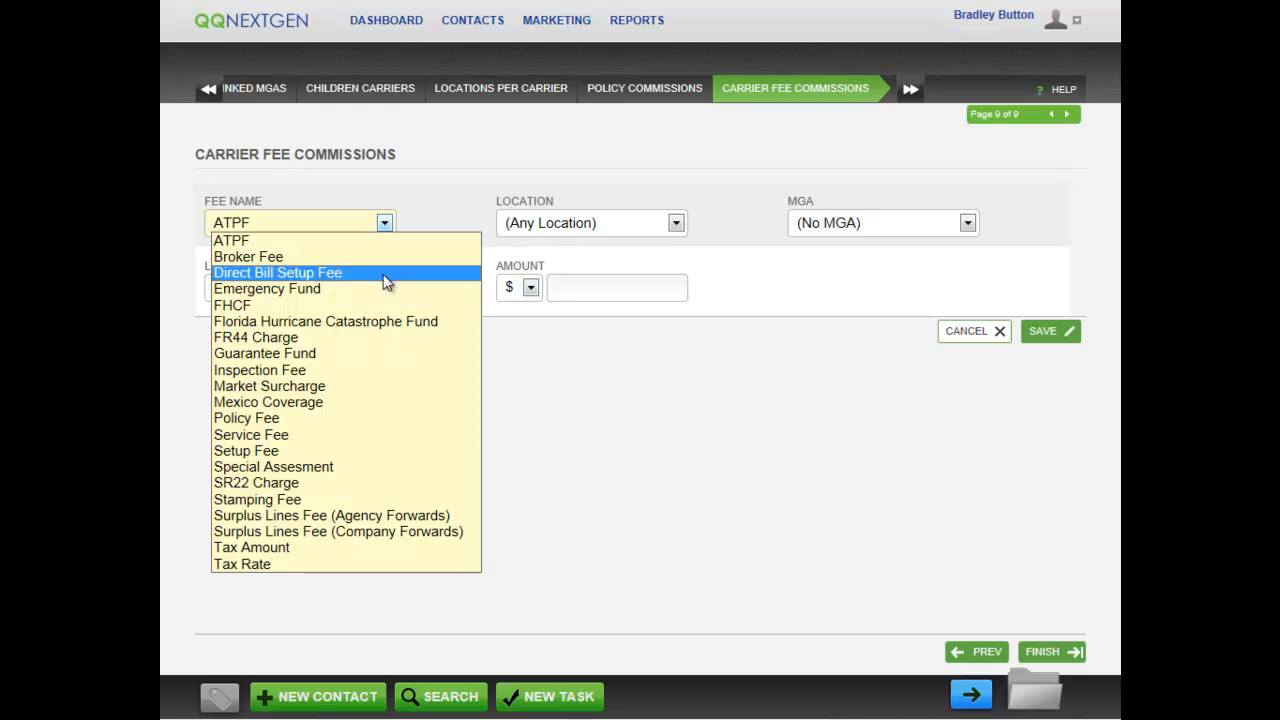
click(384, 369)
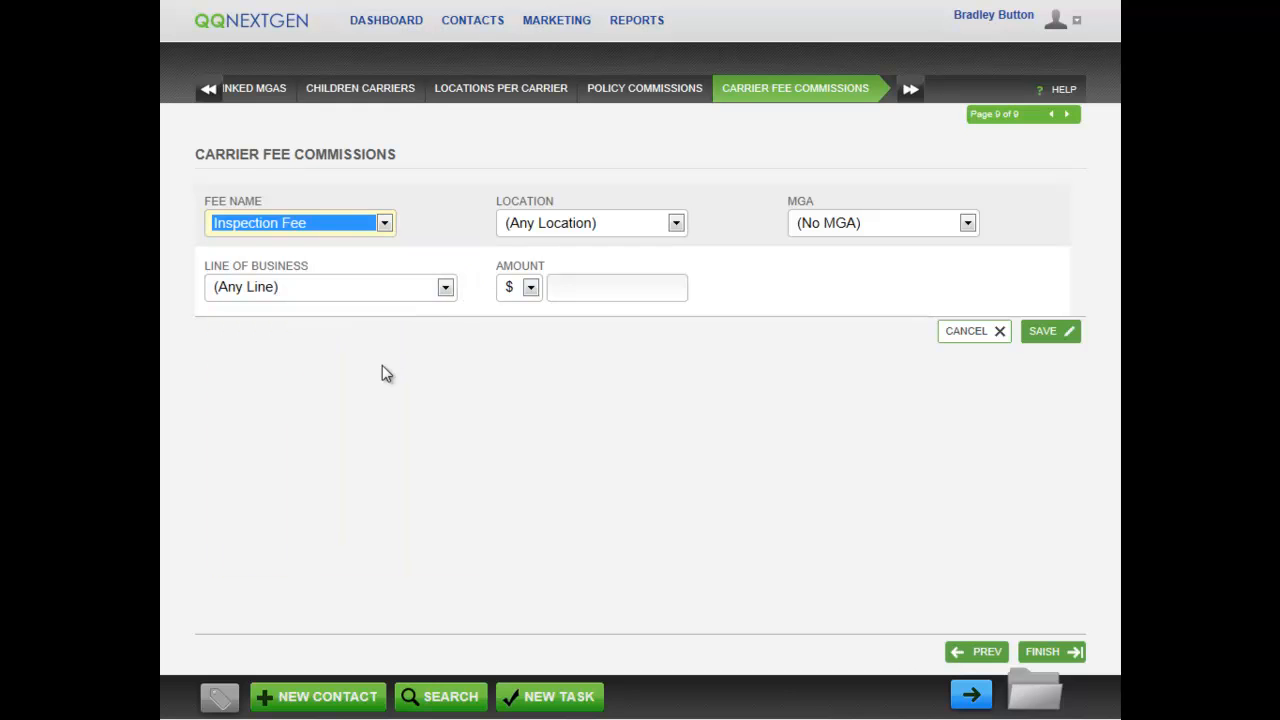
click(677, 223)
click(645, 259)
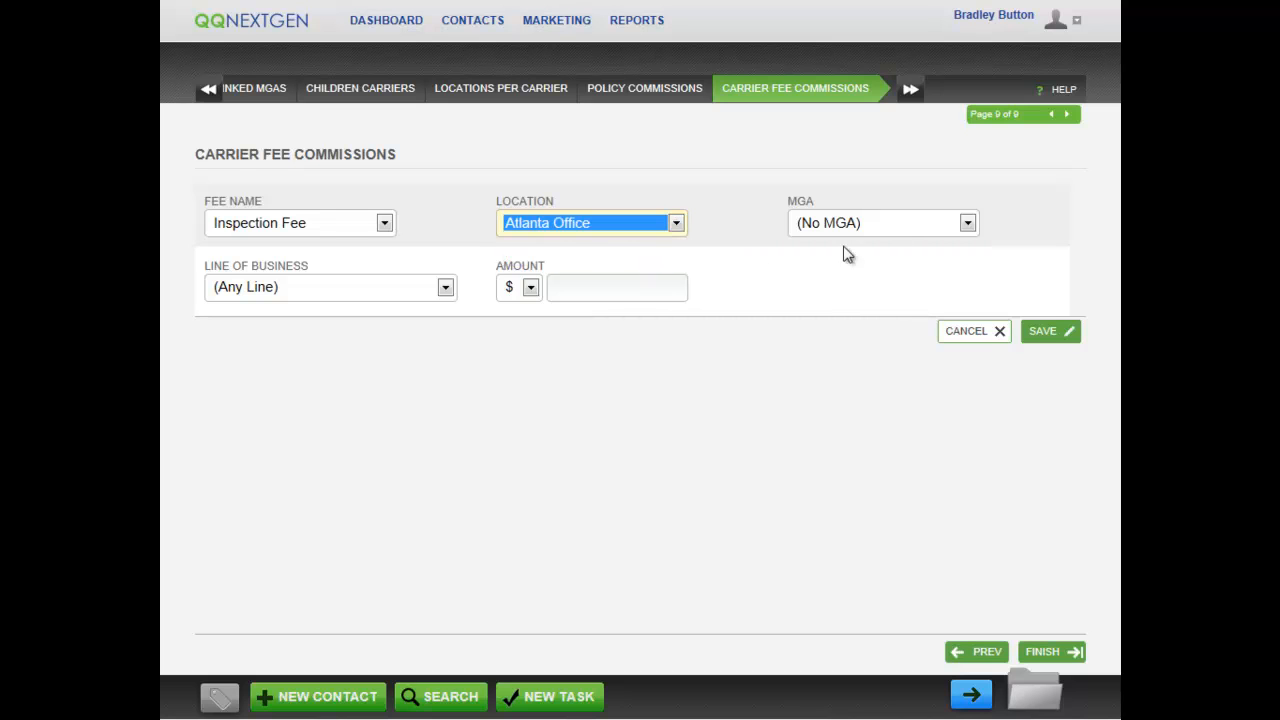
click(970, 226)
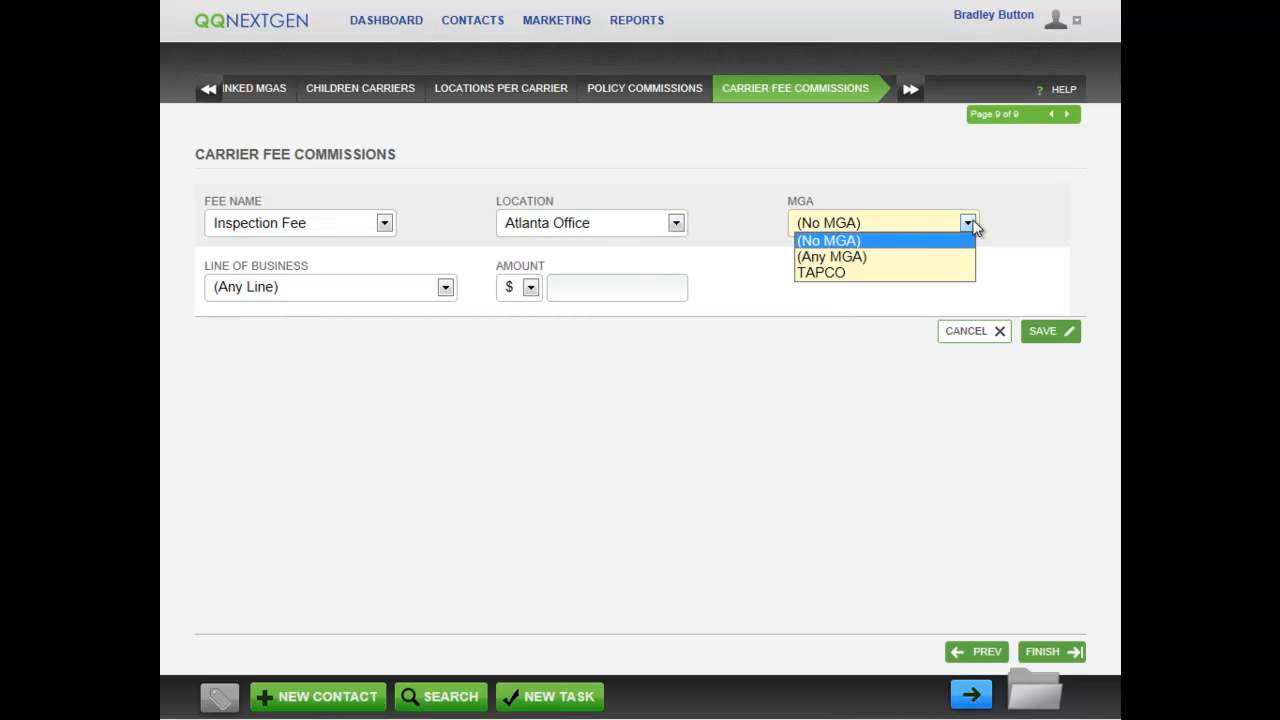
click(926, 257)
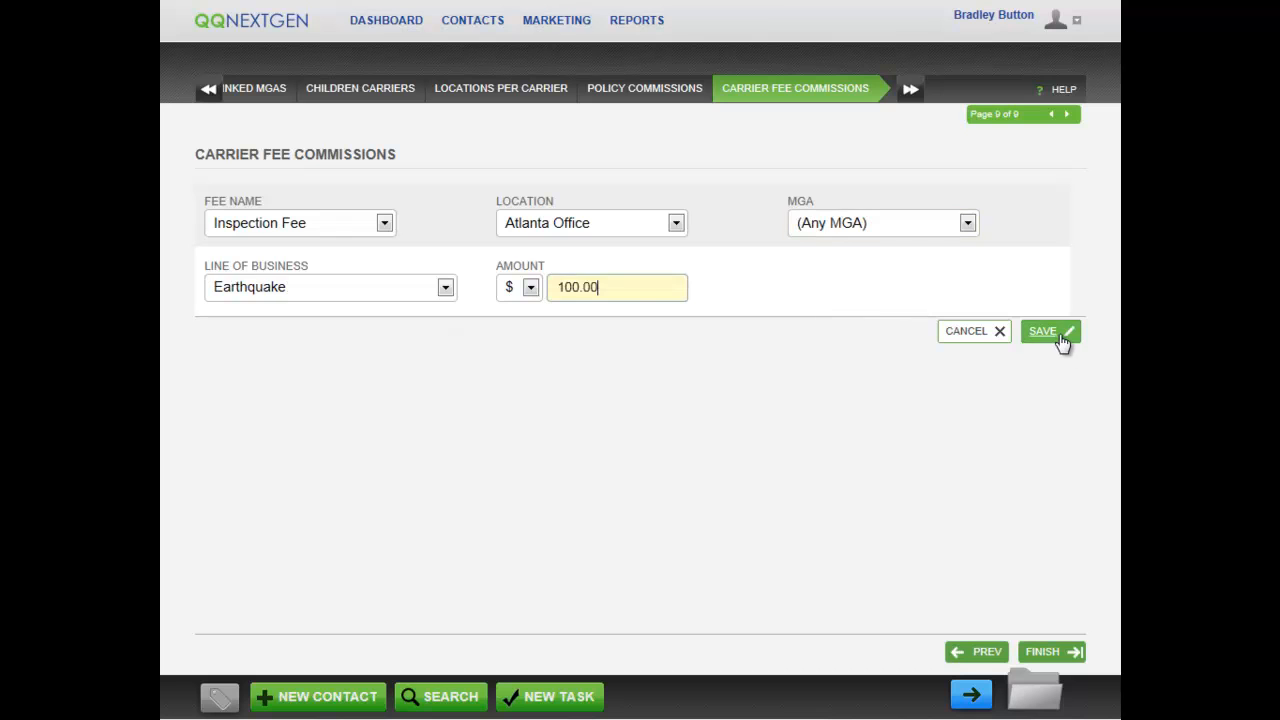
click(1062, 340)
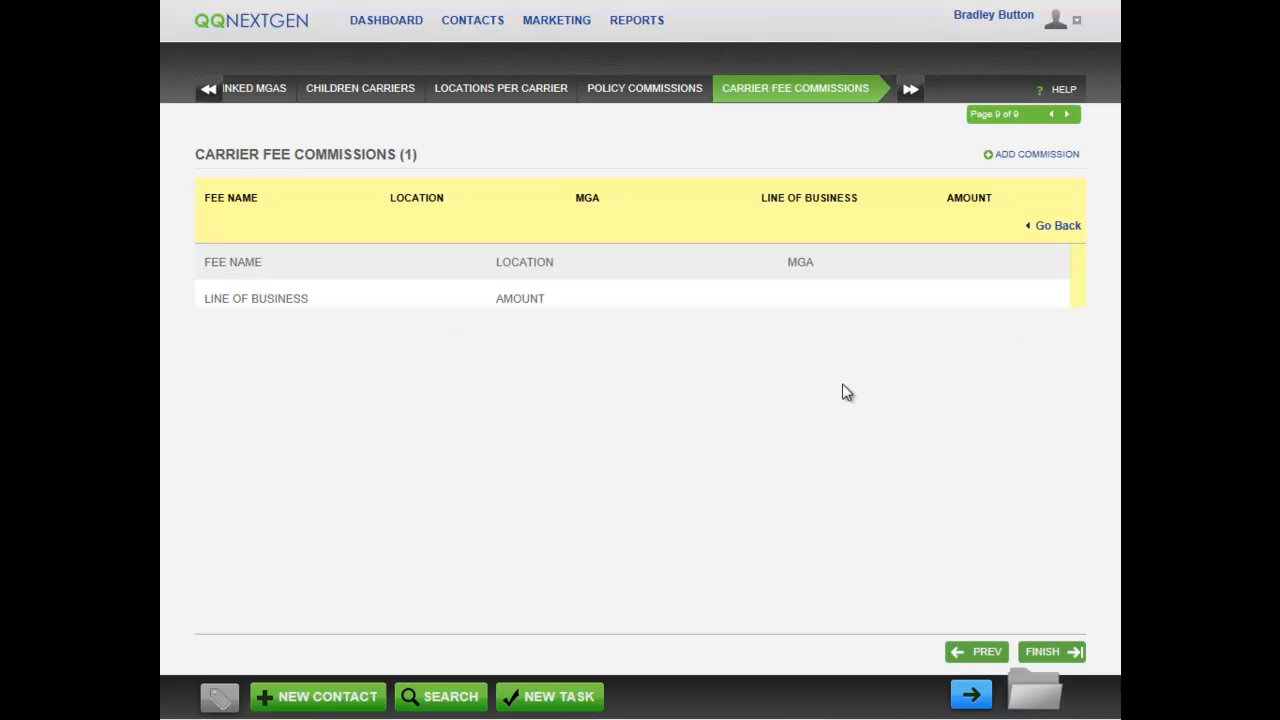
click(1050, 651)
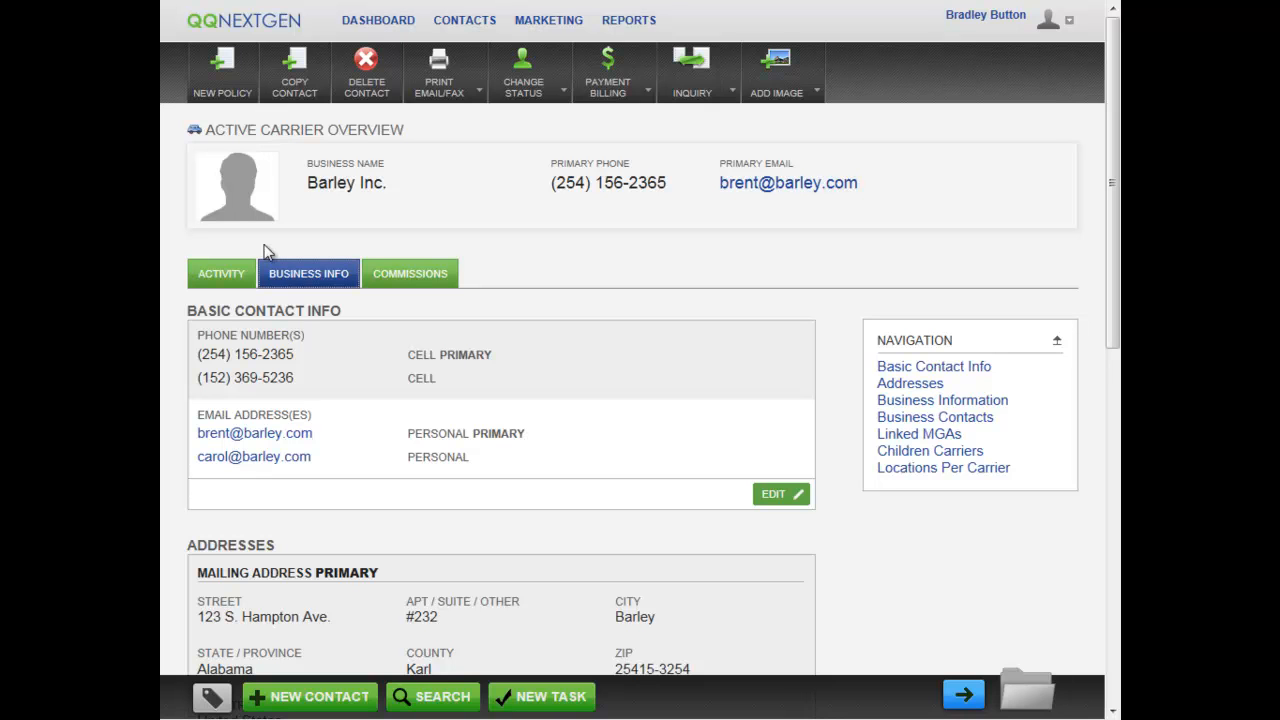
Step through the Activity, Business Info and Commissions tabs of Barley Inc.'s carrier overview.
click(222, 275)
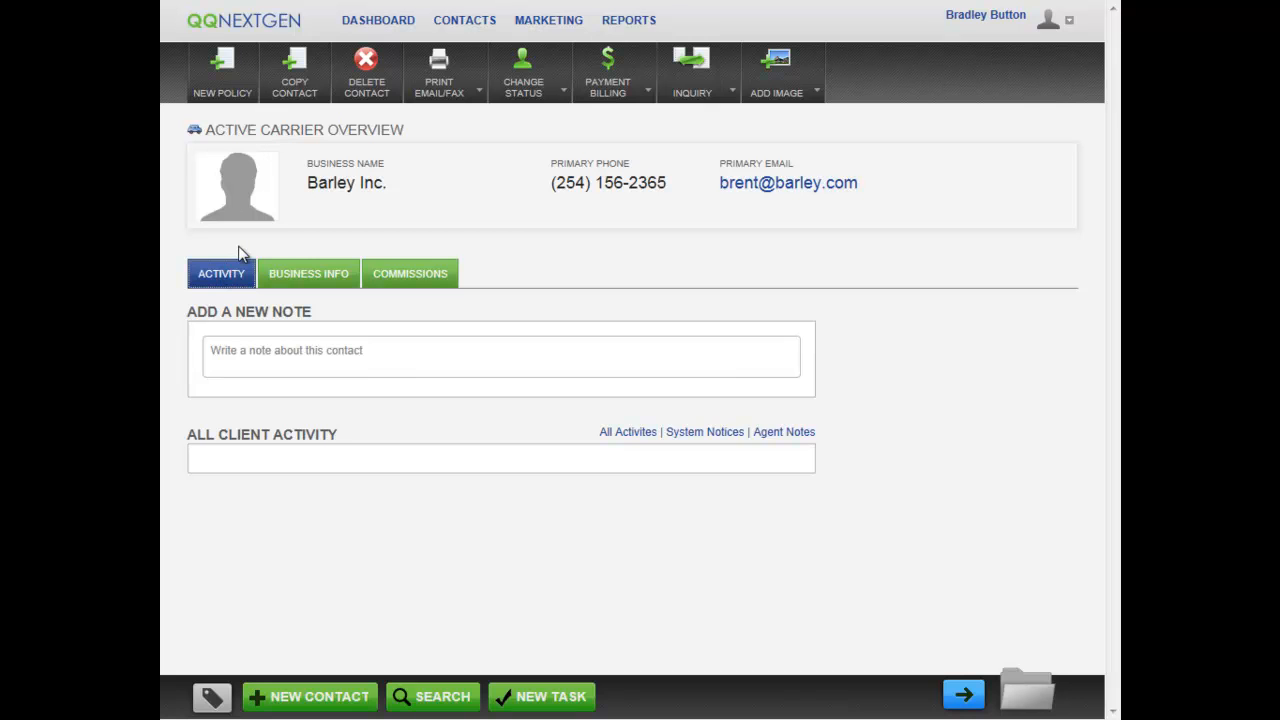
click(310, 274)
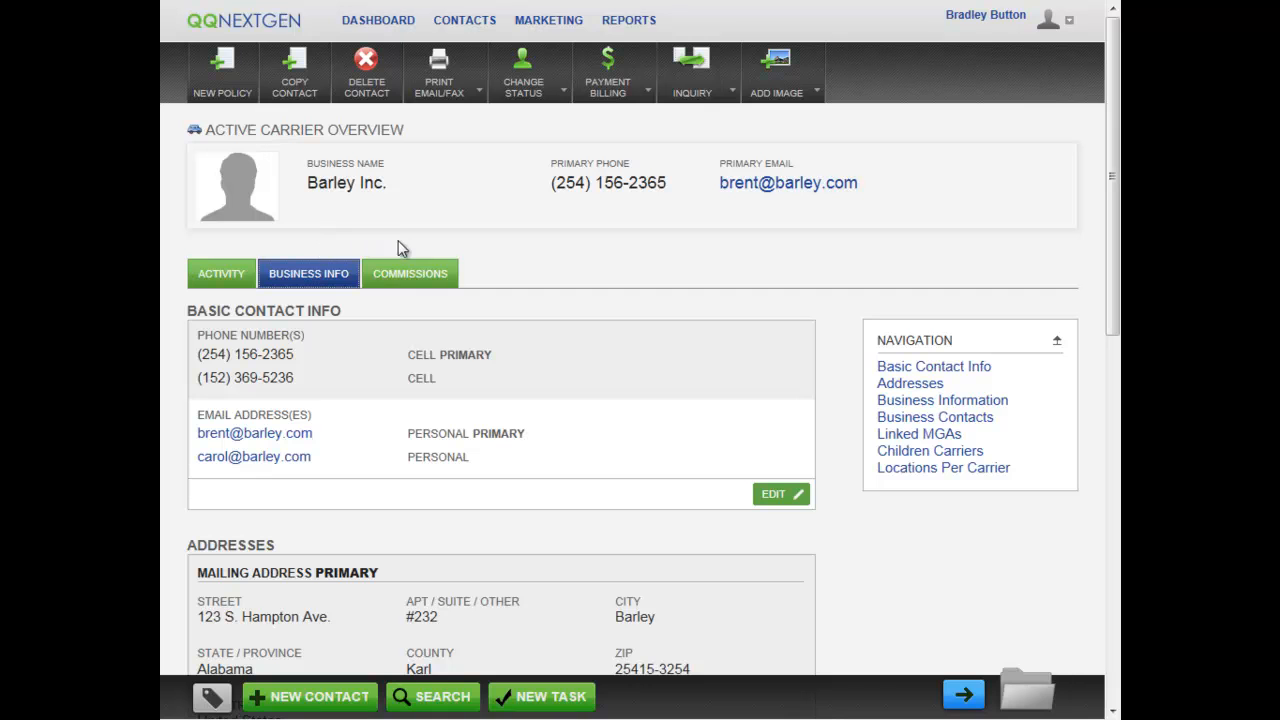
click(414, 273)
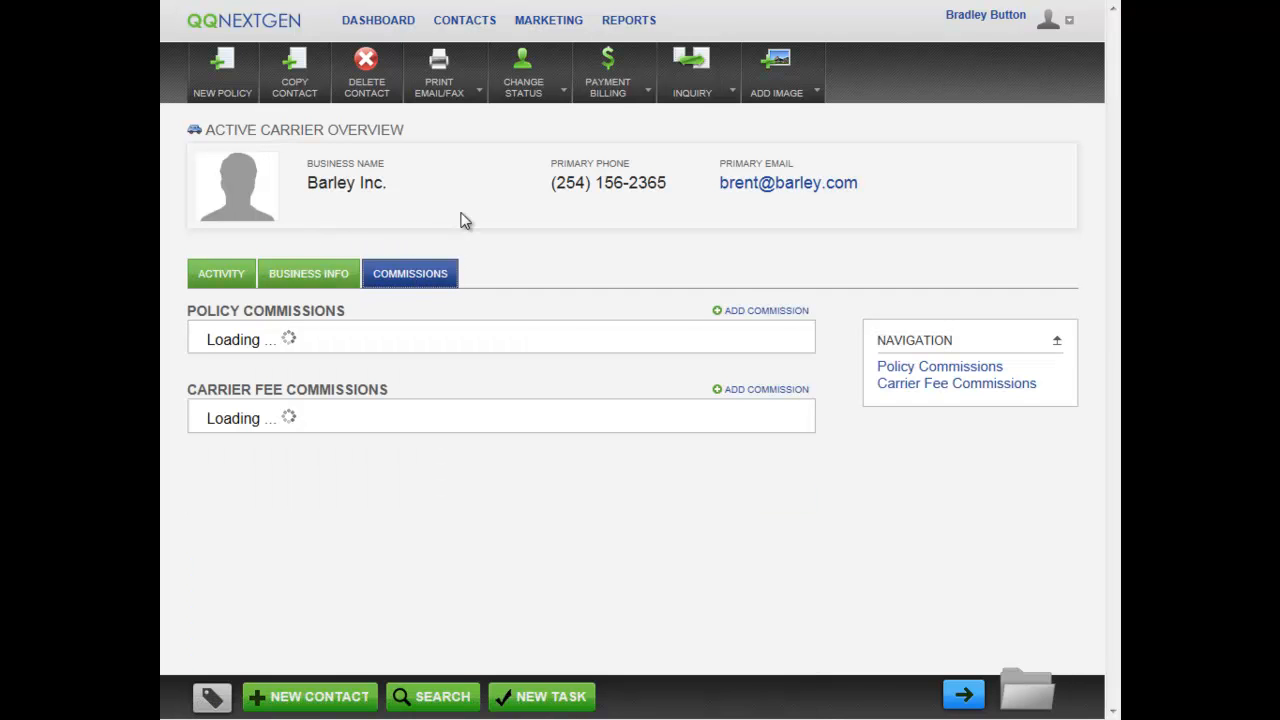